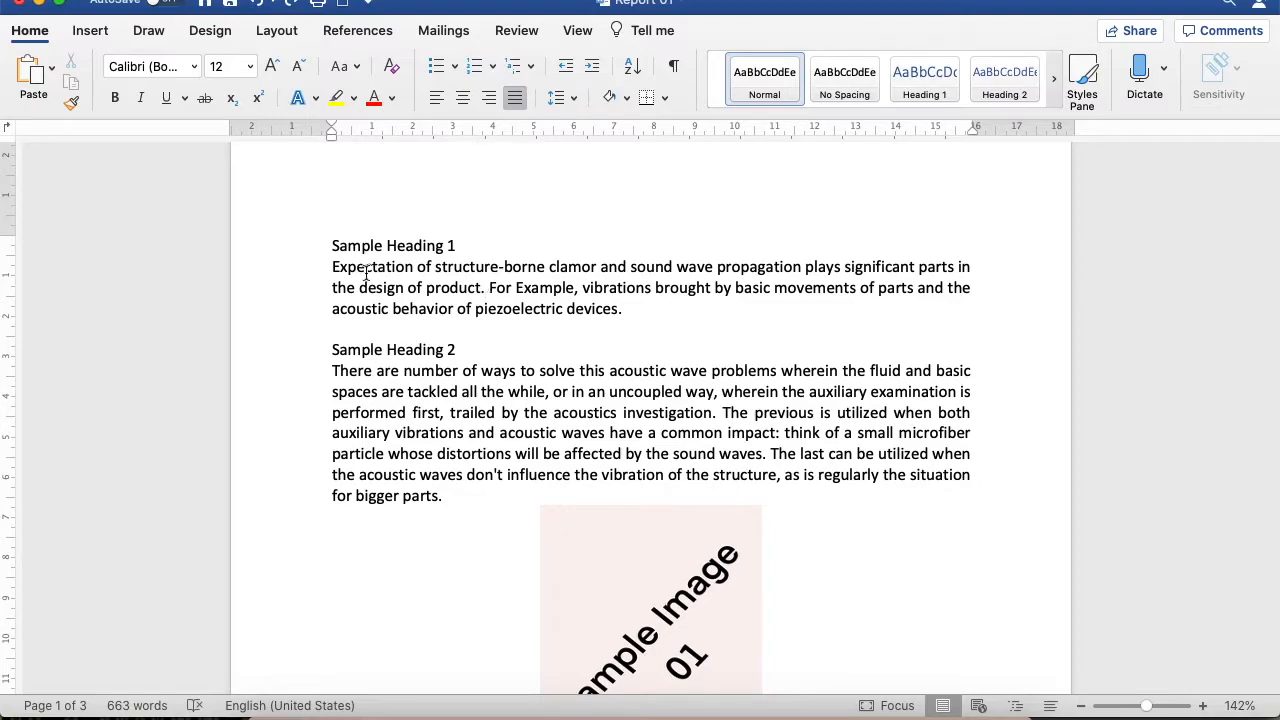
# Apply the Heading 1 style to the lines "Sample Heading 1" and "Sample Heading 2"
pyautogui.click(309, 252)
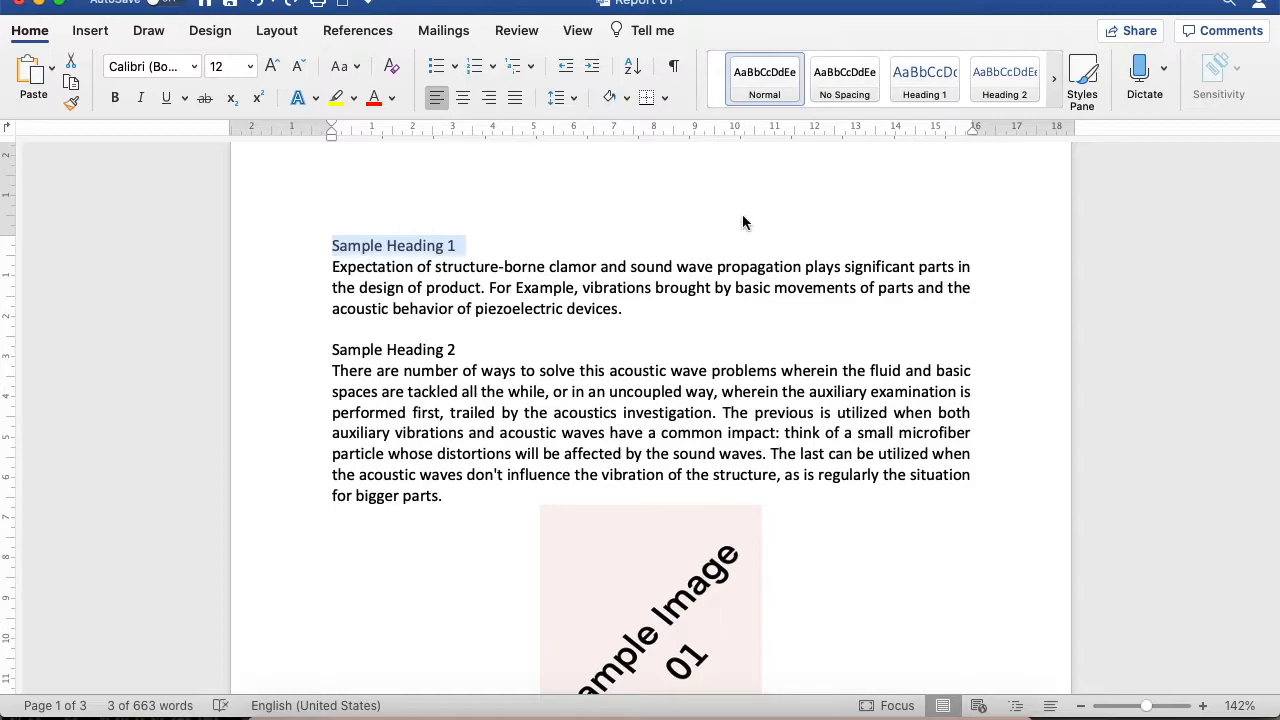
pyautogui.click(925, 85)
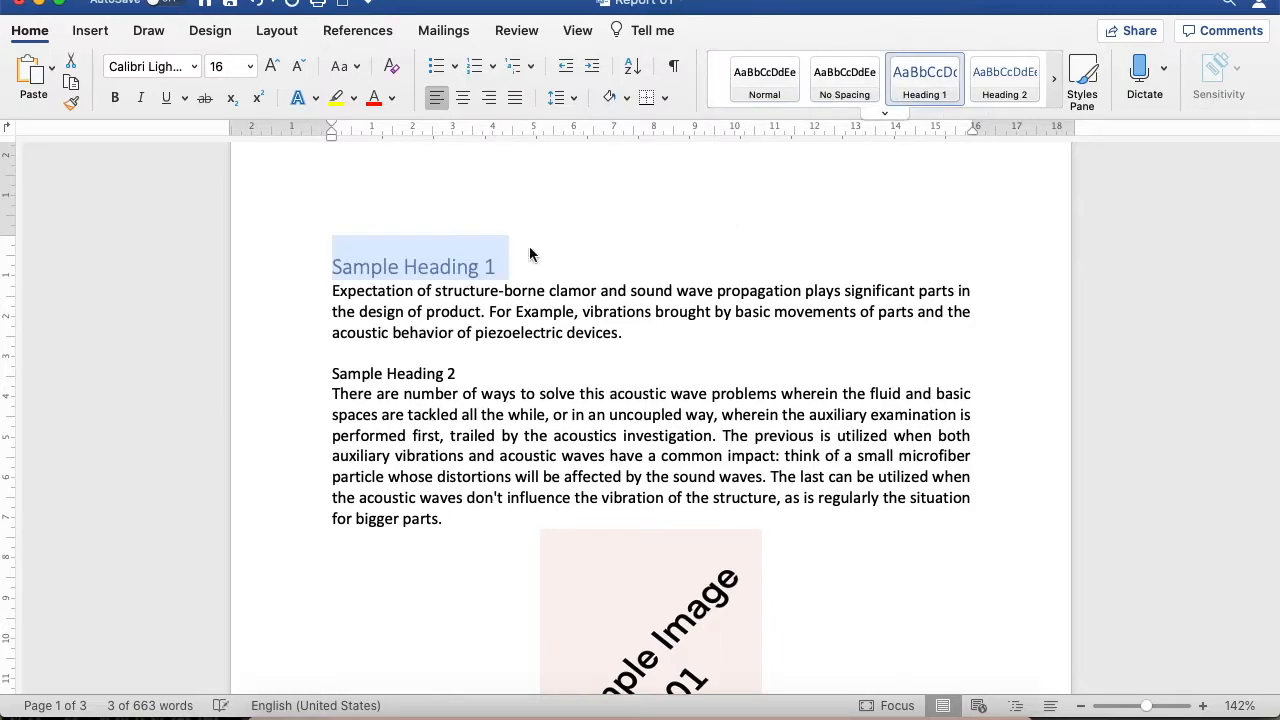
pyautogui.click(281, 377)
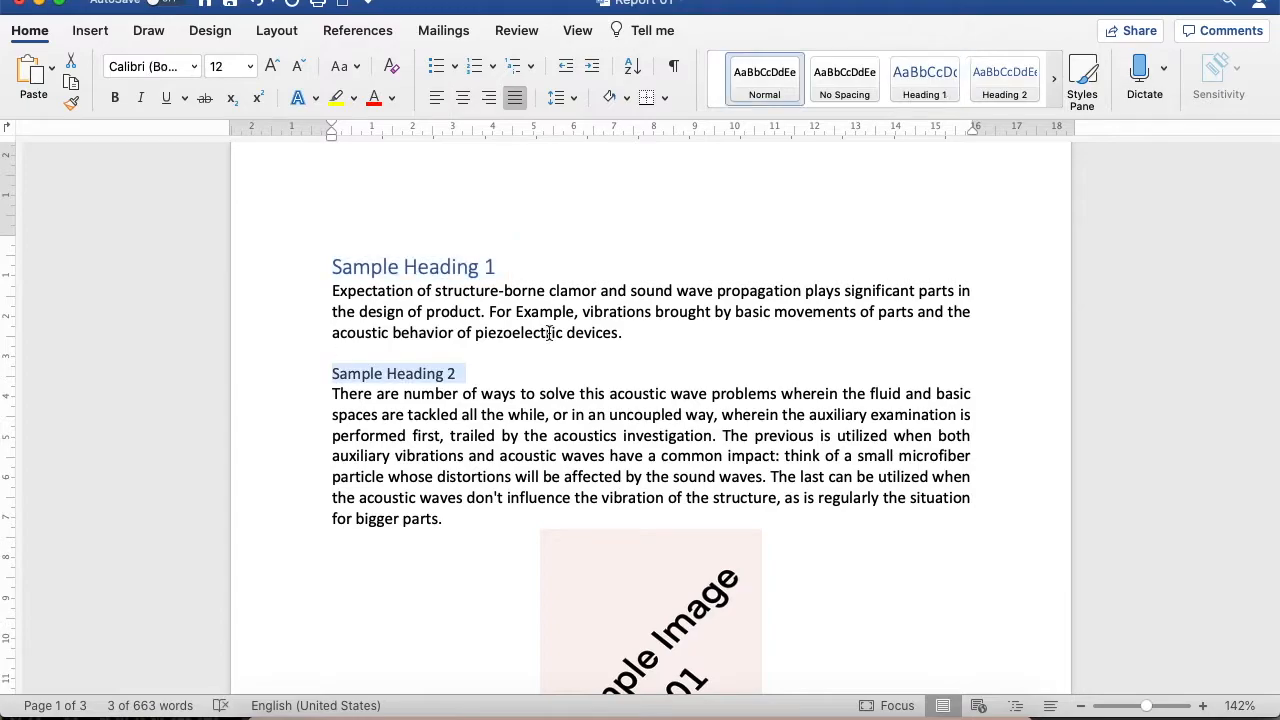
pyautogui.click(934, 76)
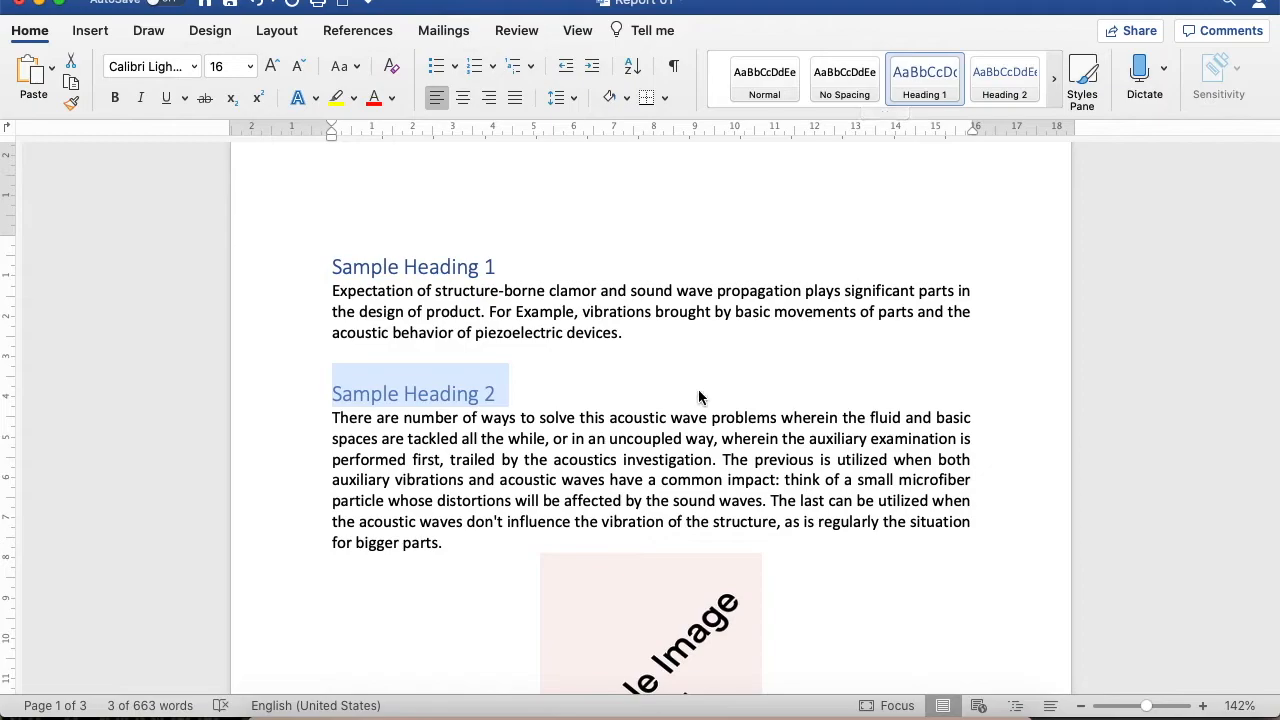
# Apply the Heading 1 style to "Sample Heading 3" and the Heading 2 style to the "Sub Heading" line beneath it
pyautogui.scroll(-10, 698, 389)
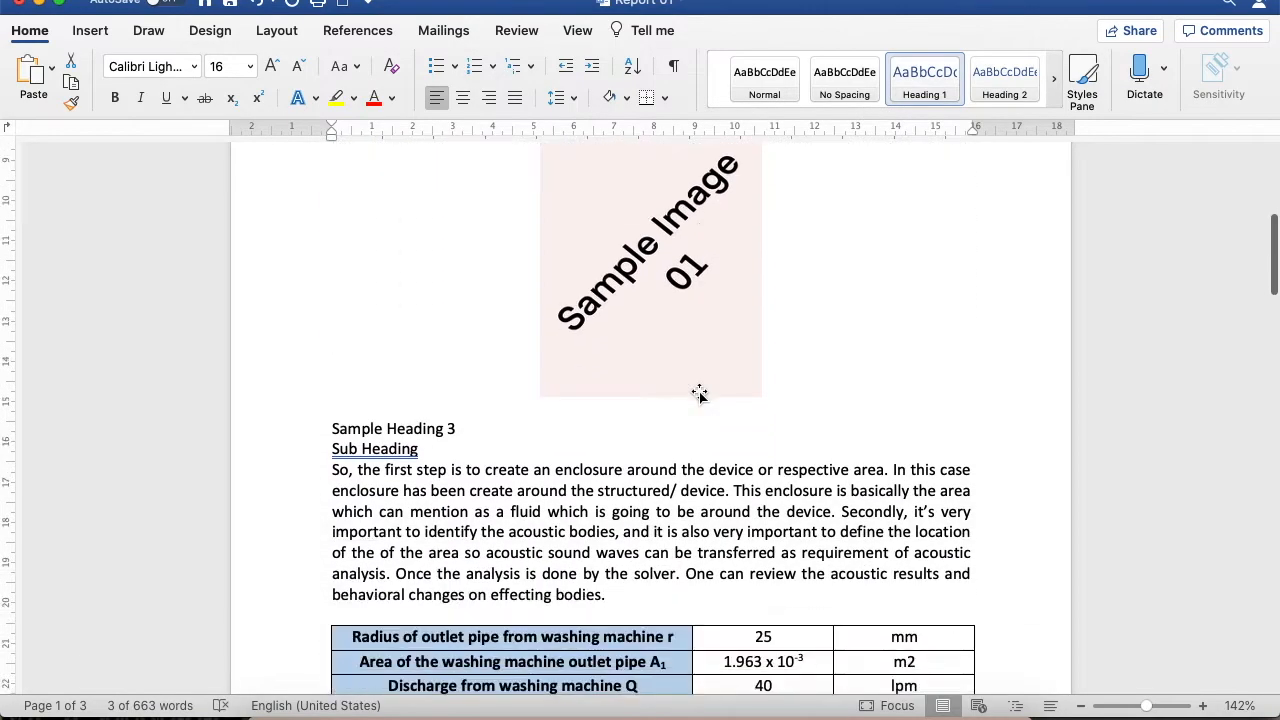
pyautogui.click(288, 430)
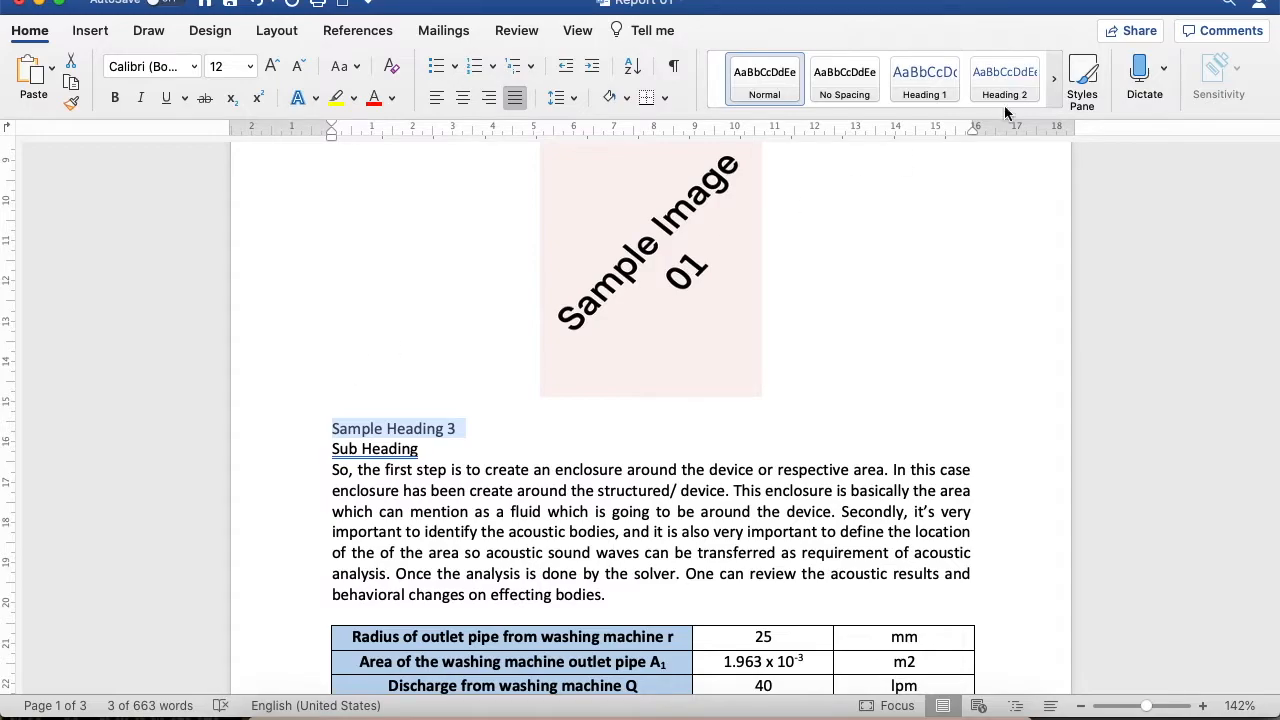
pyautogui.click(921, 71)
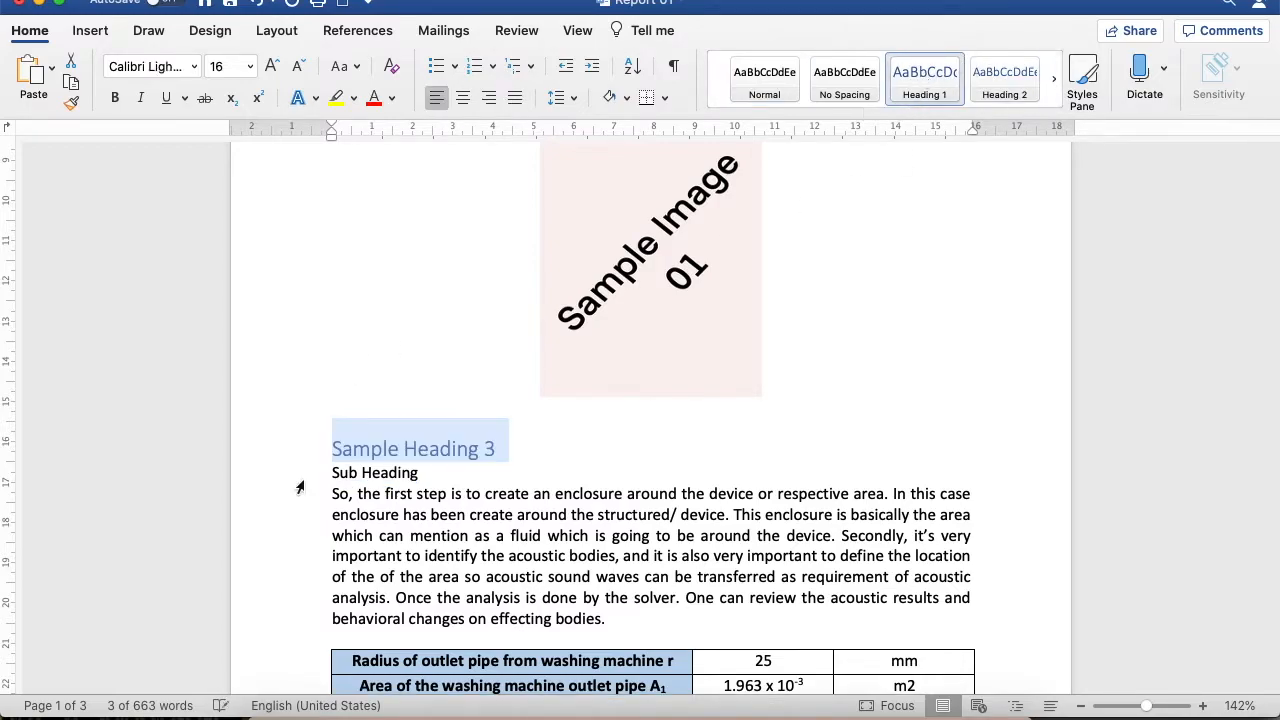
pyautogui.click(275, 487)
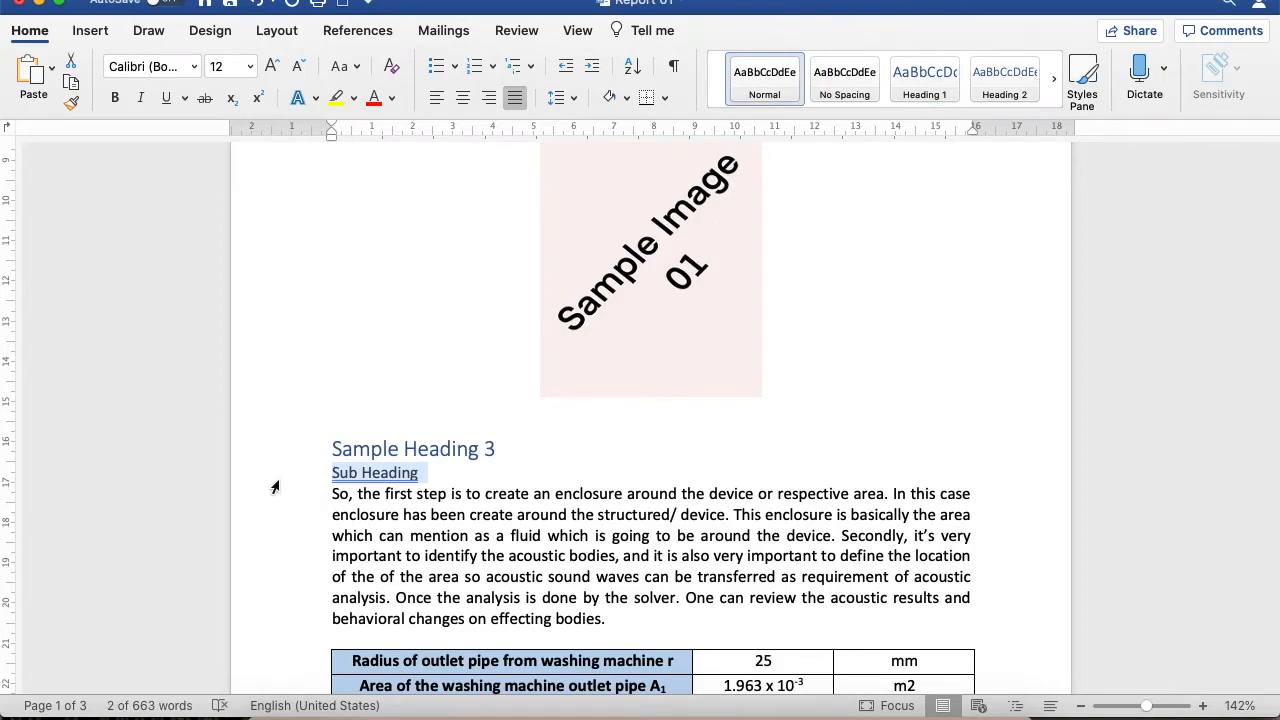
pyautogui.click(1009, 72)
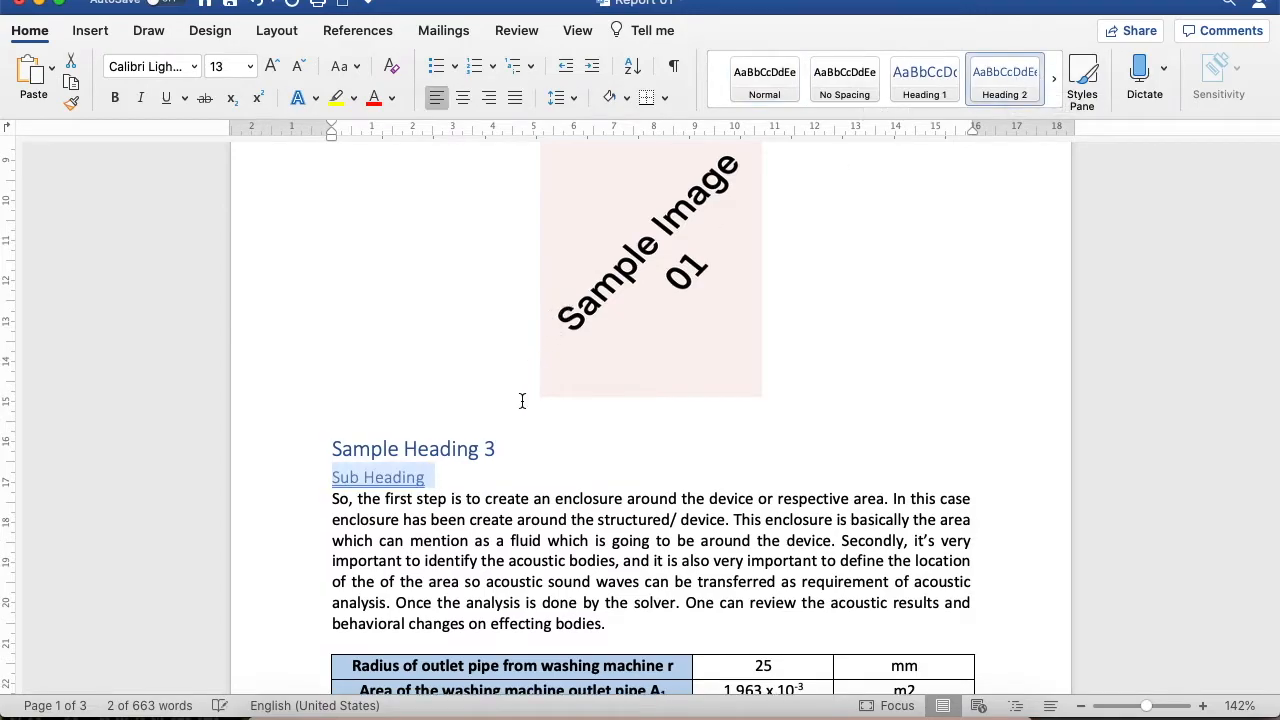
# Apply the Heading 1 style to "Sample Heading 4" and the Heading 2 style to the "Sub Heading" line below Sample Image 2
pyautogui.scroll(-10, 521, 400)
pyautogui.scroll(-1, 521, 400)
pyautogui.click(287, 366)
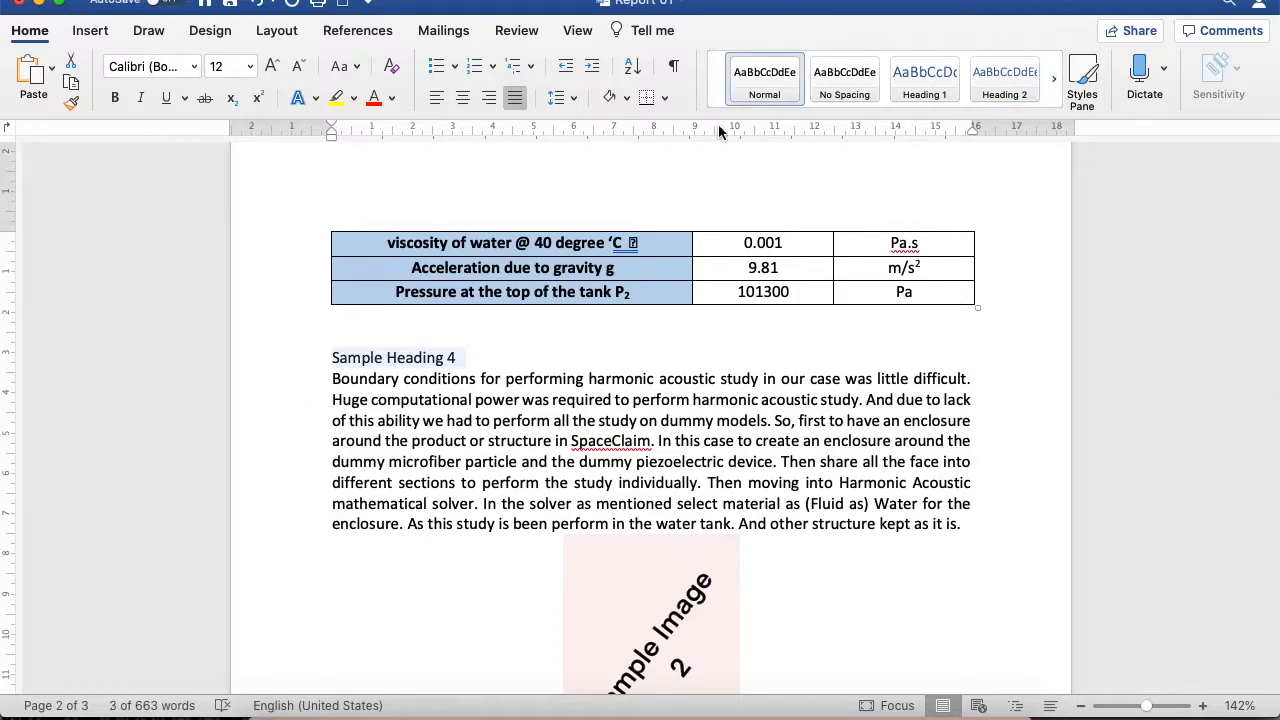
pyautogui.click(918, 80)
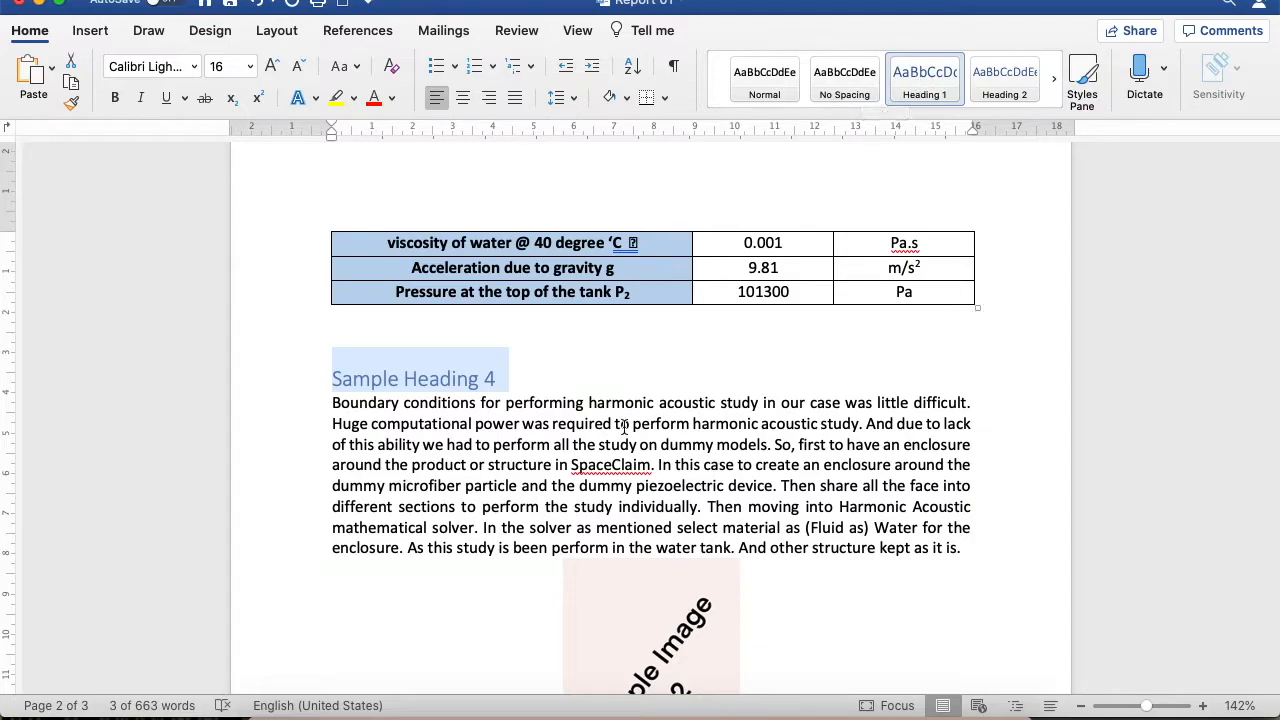
pyautogui.scroll(-10, 634, 392)
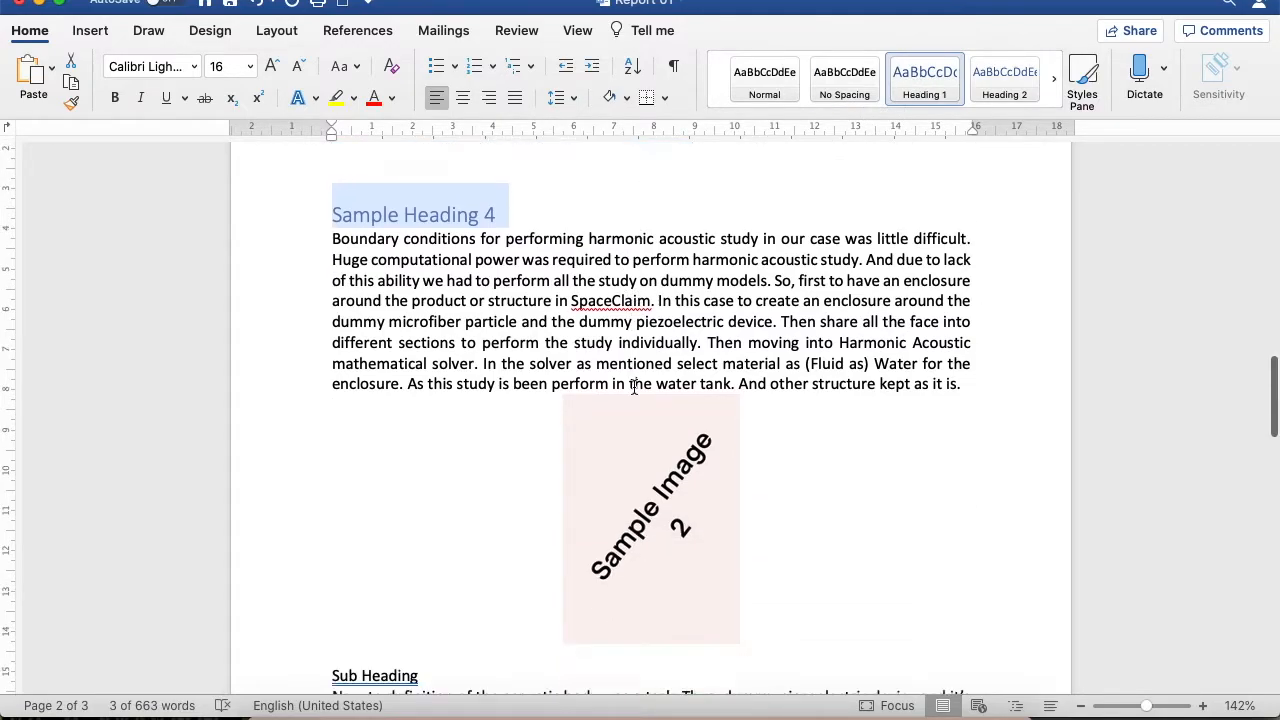
pyautogui.click(285, 373)
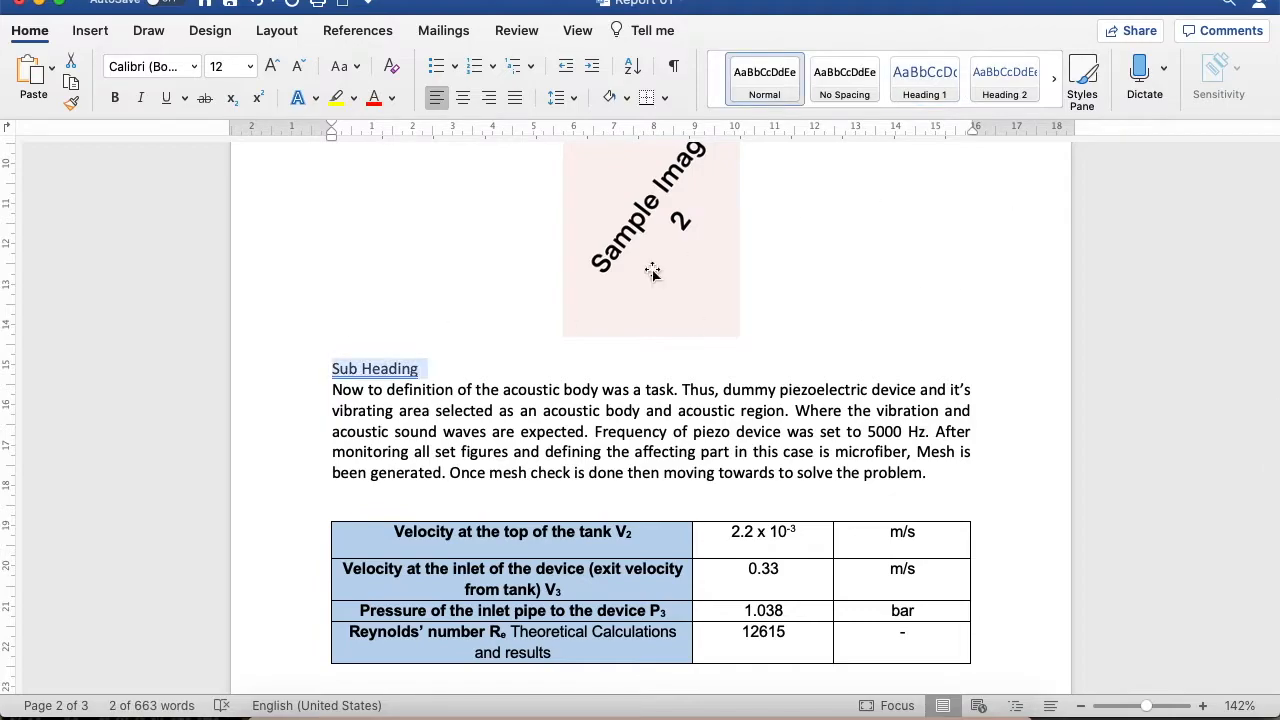
pyautogui.click(1000, 80)
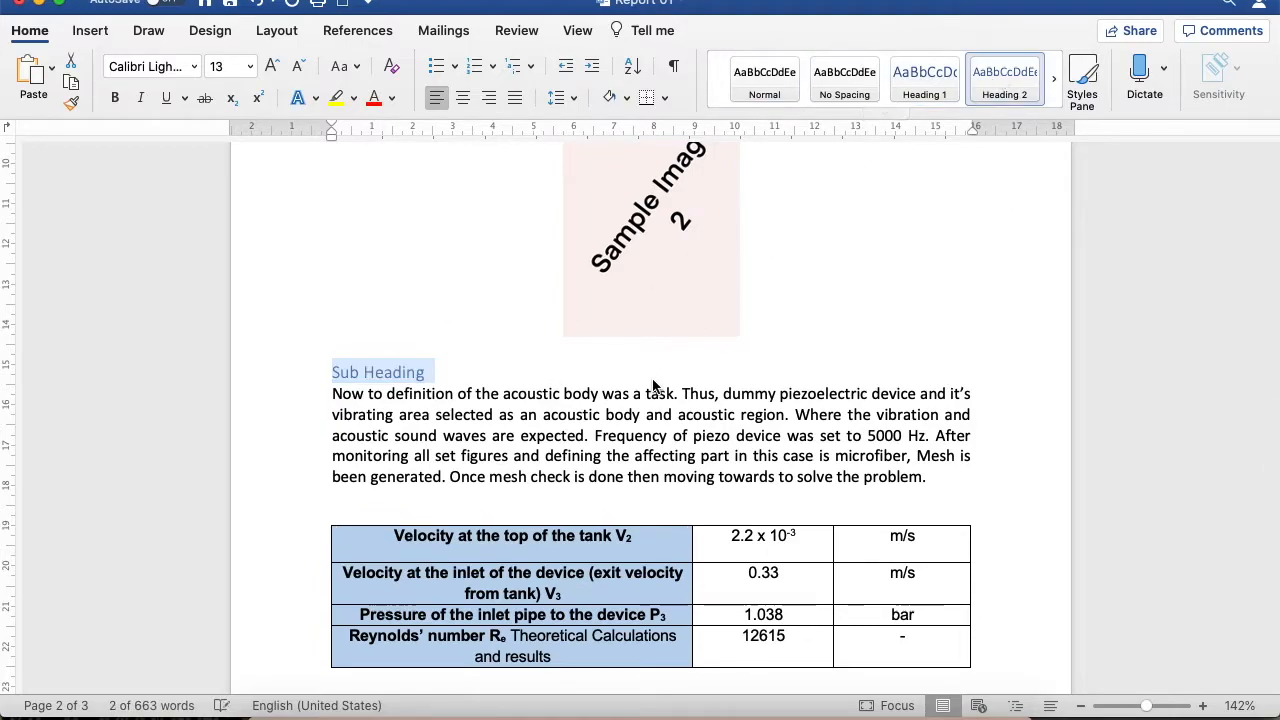
# Apply the Heading 1 style to the line "Sample Heading 5" below the second table
pyautogui.scroll(-8, 651, 386)
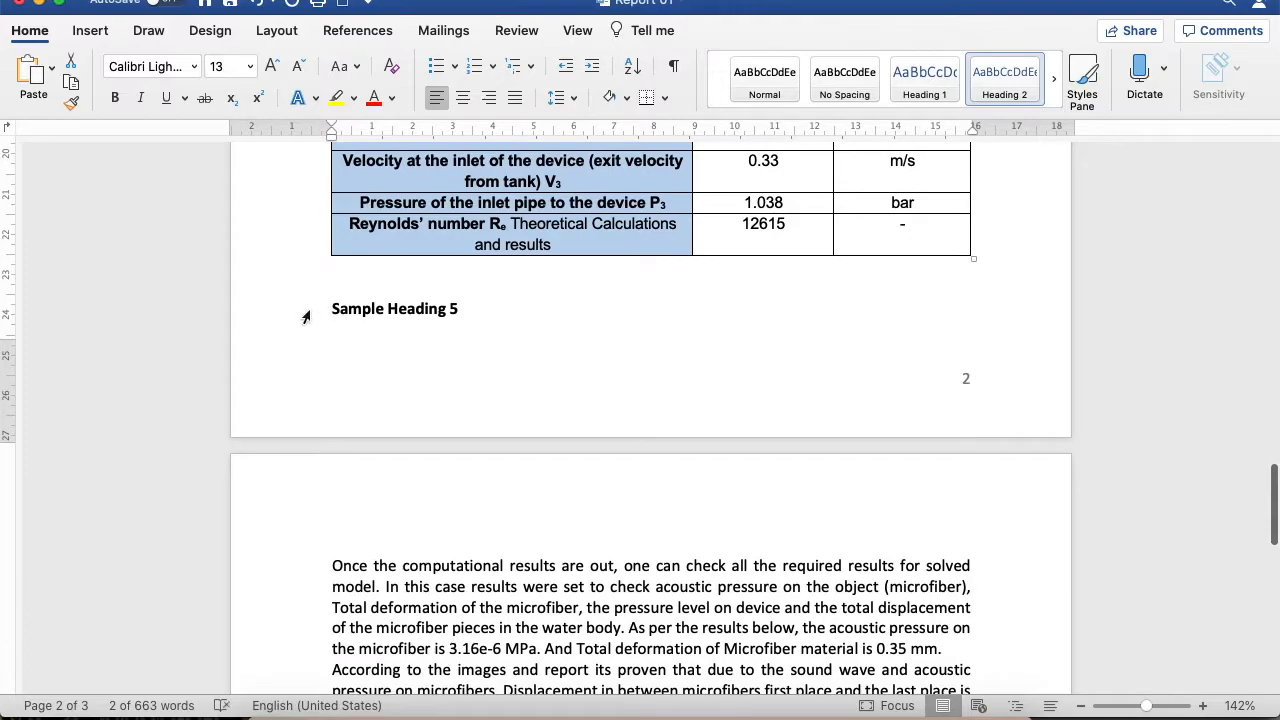
pyautogui.click(306, 314)
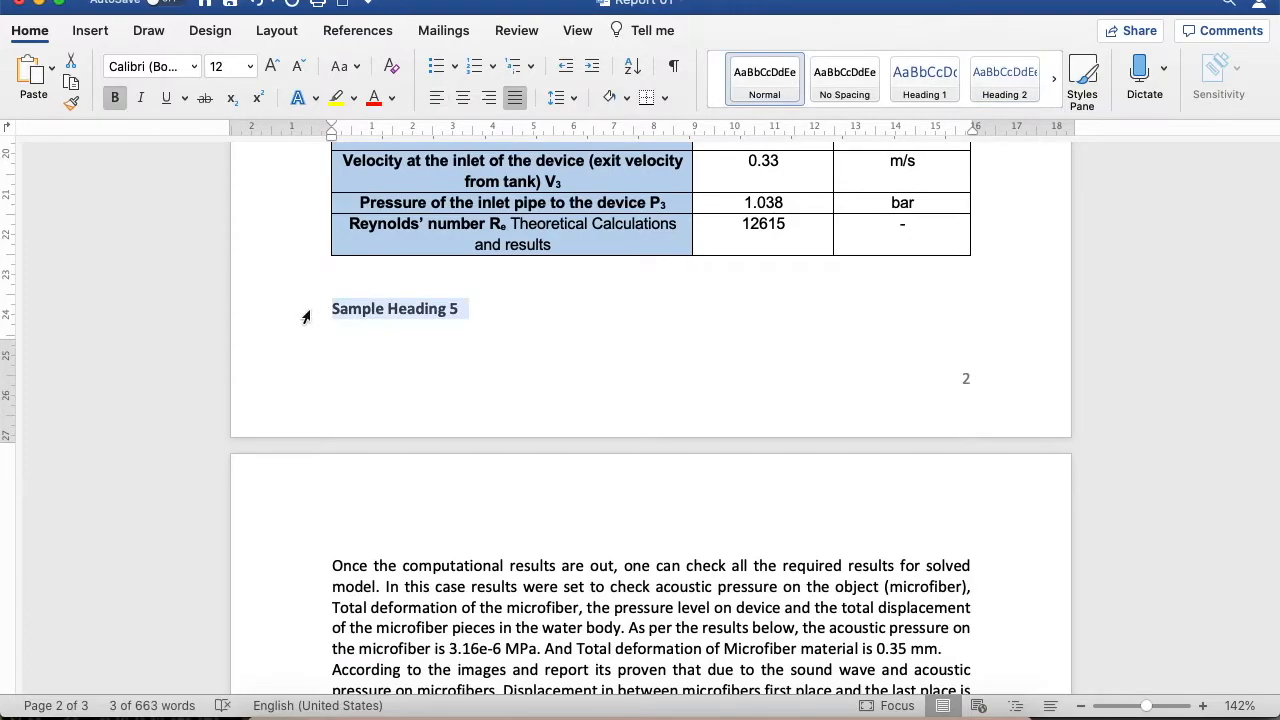
pyautogui.click(914, 82)
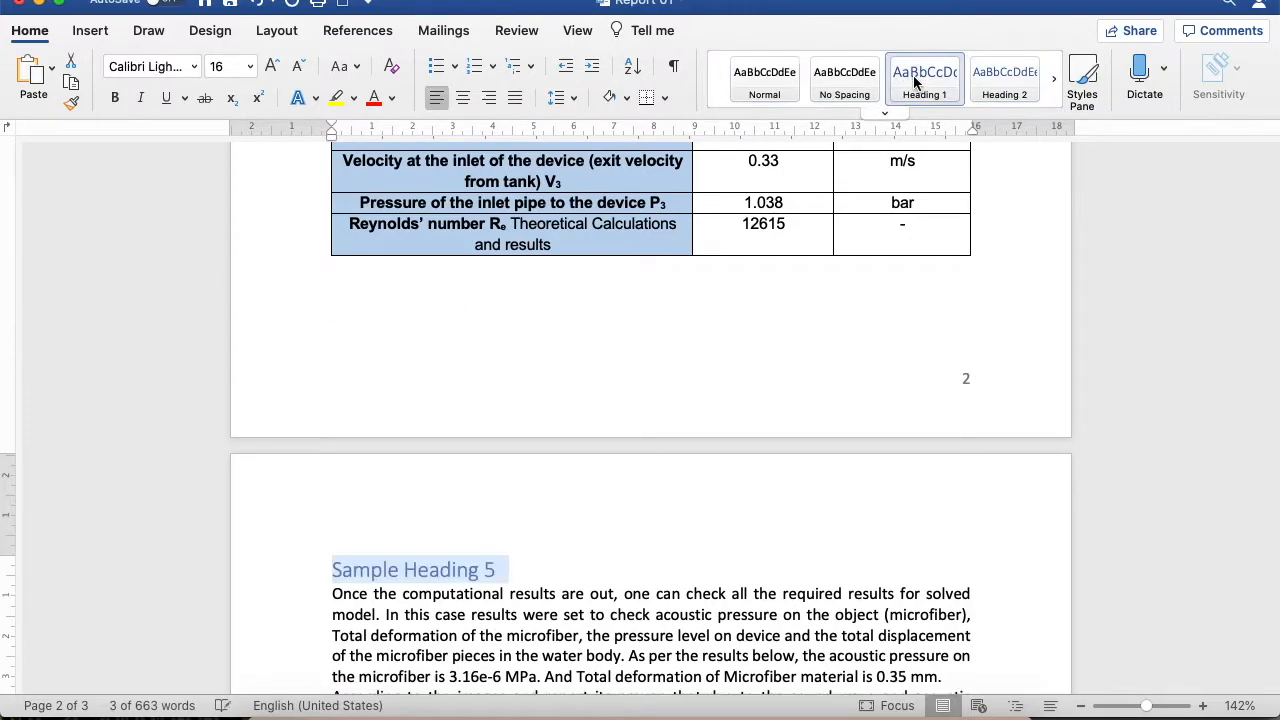
pyautogui.scroll(-3, 577, 267)
pyautogui.click(549, 422)
# Insert an automatic table of contents in the Classic style at the start of the document, before "Sample Heading 1"
pyautogui.scroll(20, 550, 420)
pyautogui.scroll(8, 550, 420)
pyautogui.click(578, 395)
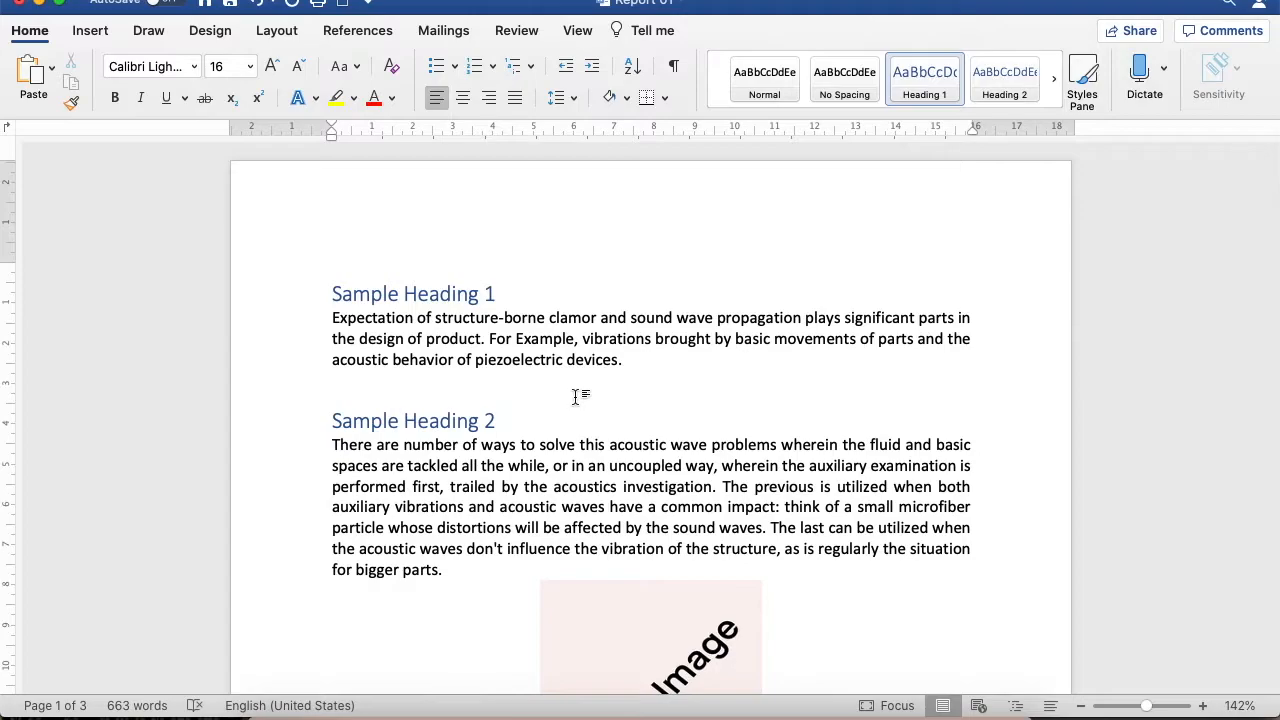
pyautogui.click(669, 363)
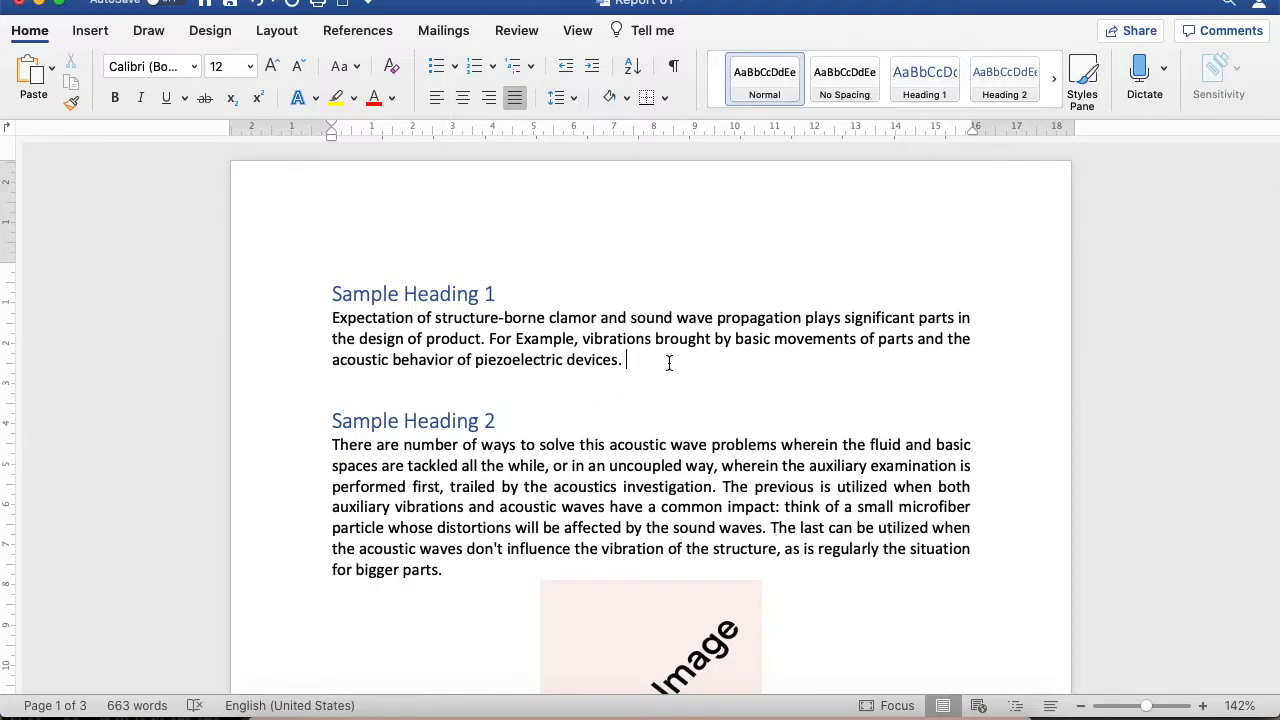
pyautogui.click(326, 276)
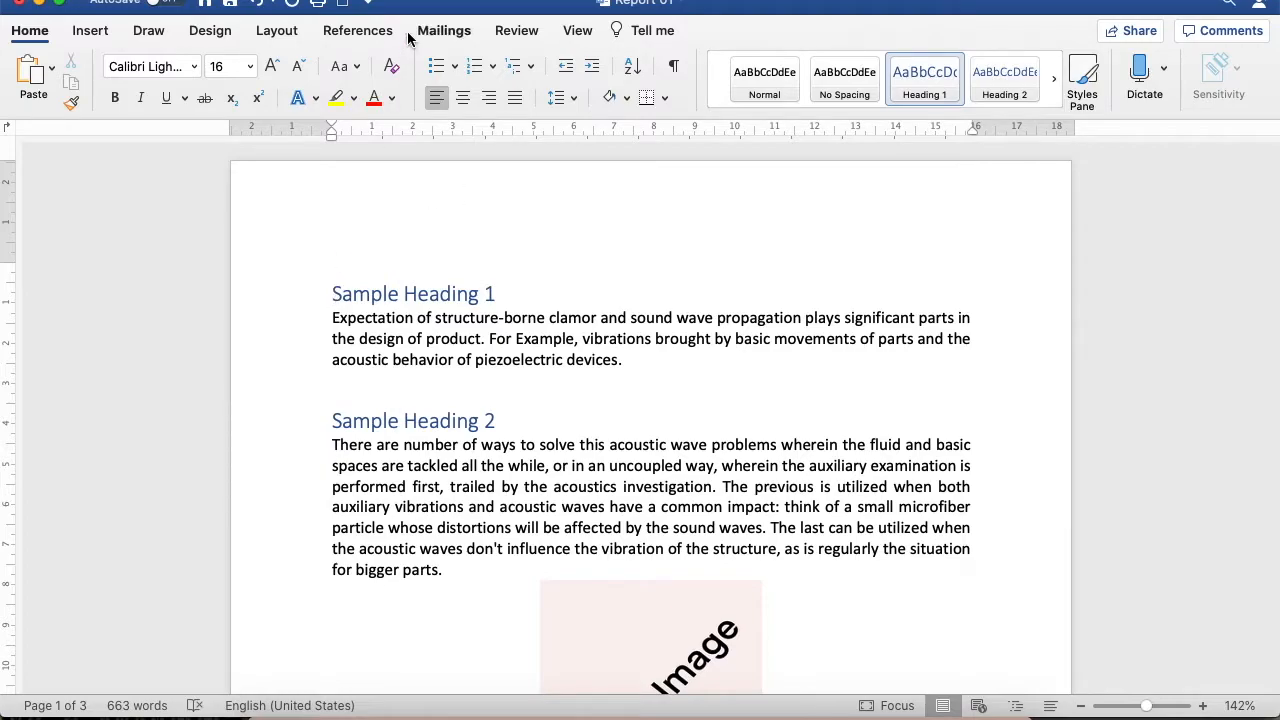
pyautogui.click(370, 36)
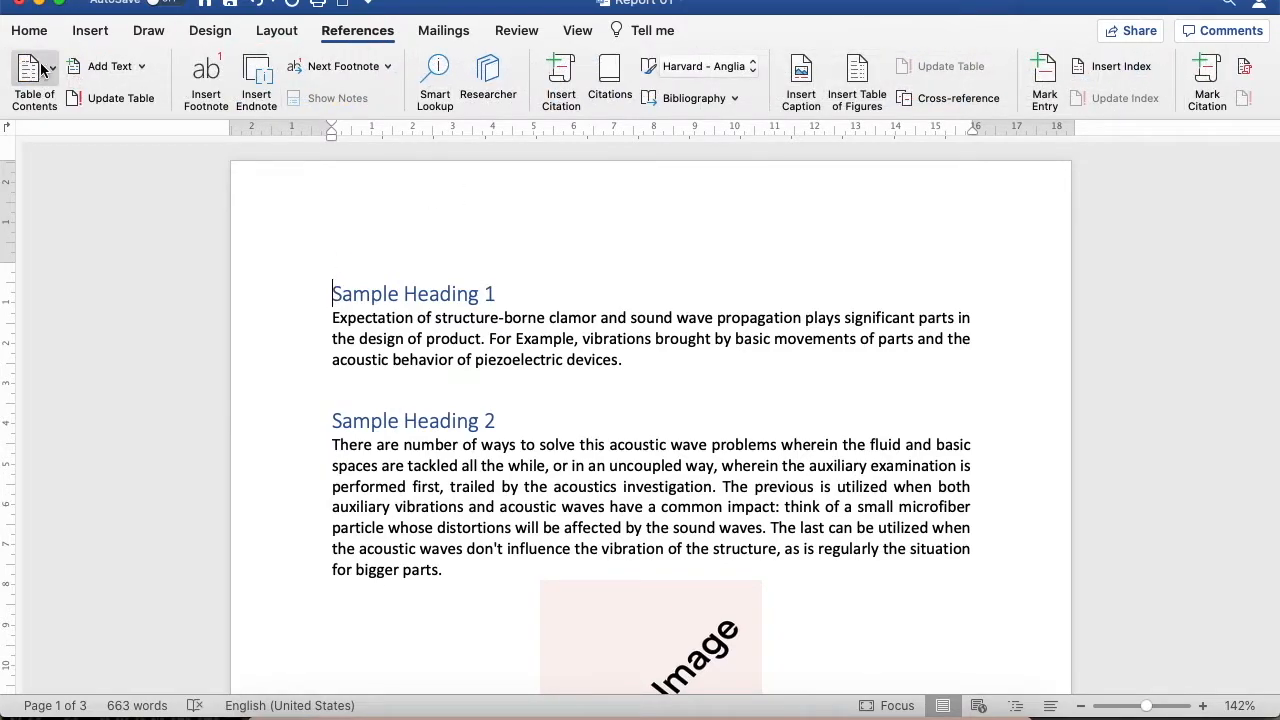
pyautogui.click(54, 70)
pyautogui.scroll(-1, 114, 256)
pyautogui.scroll(-10, 114, 262)
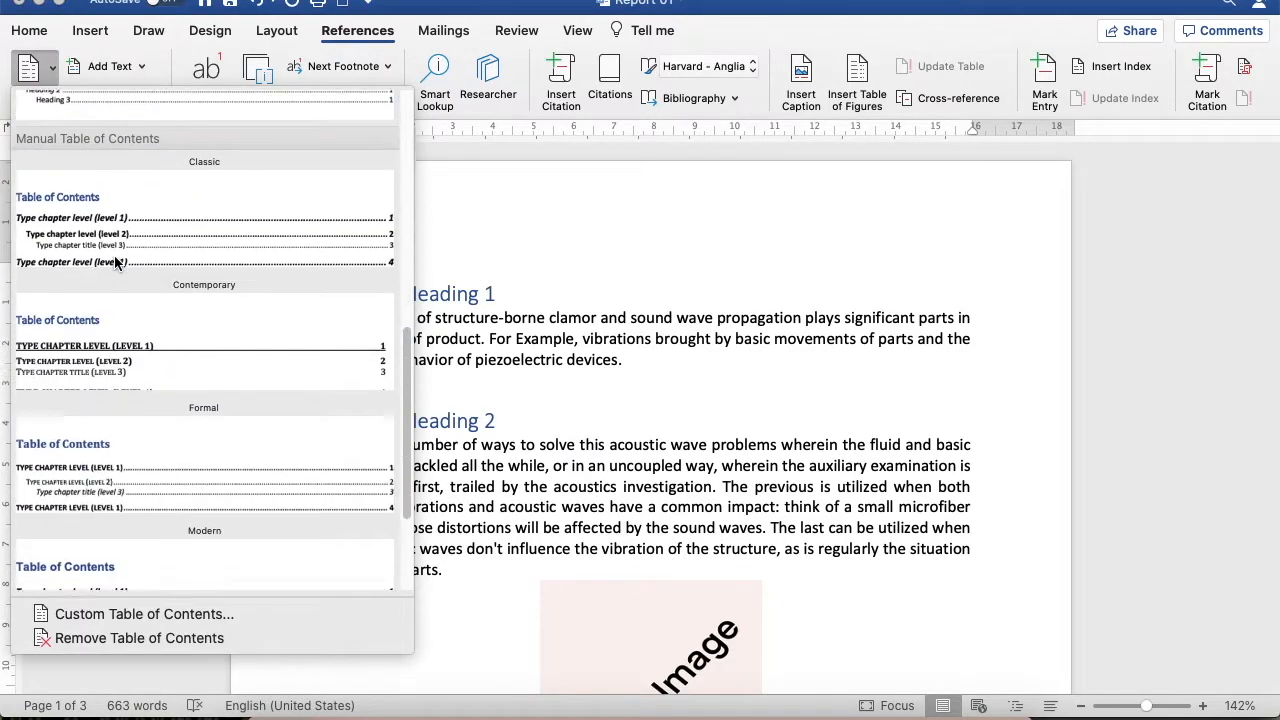
pyautogui.scroll(10, 114, 262)
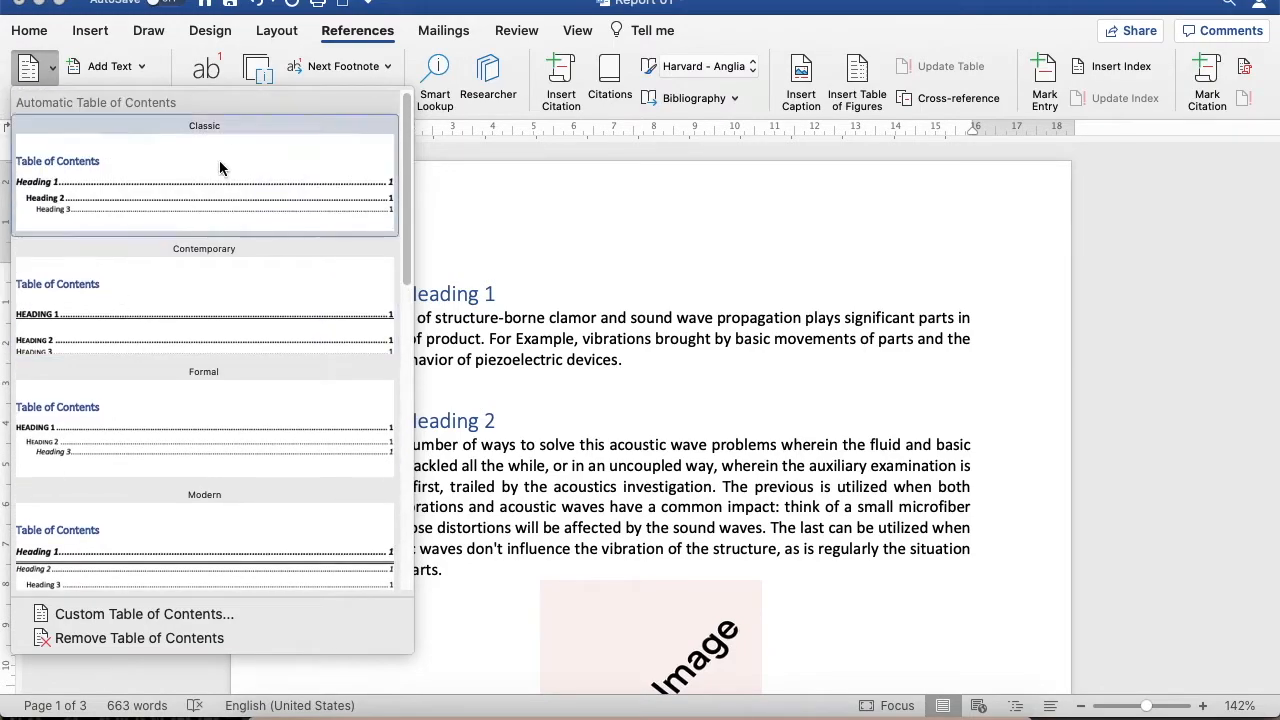
pyautogui.click(174, 185)
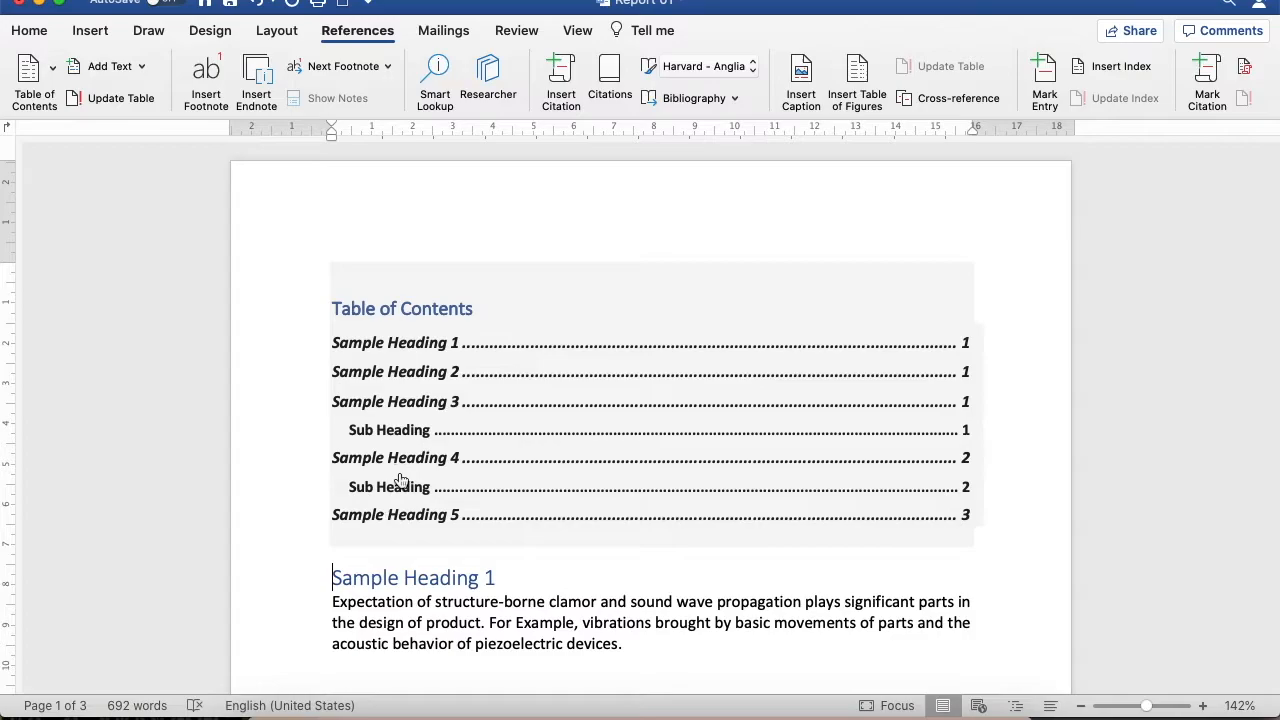
# Insert a page break between the table of contents and "Sample Heading 1"
pyautogui.scroll(-3, 600, 520)
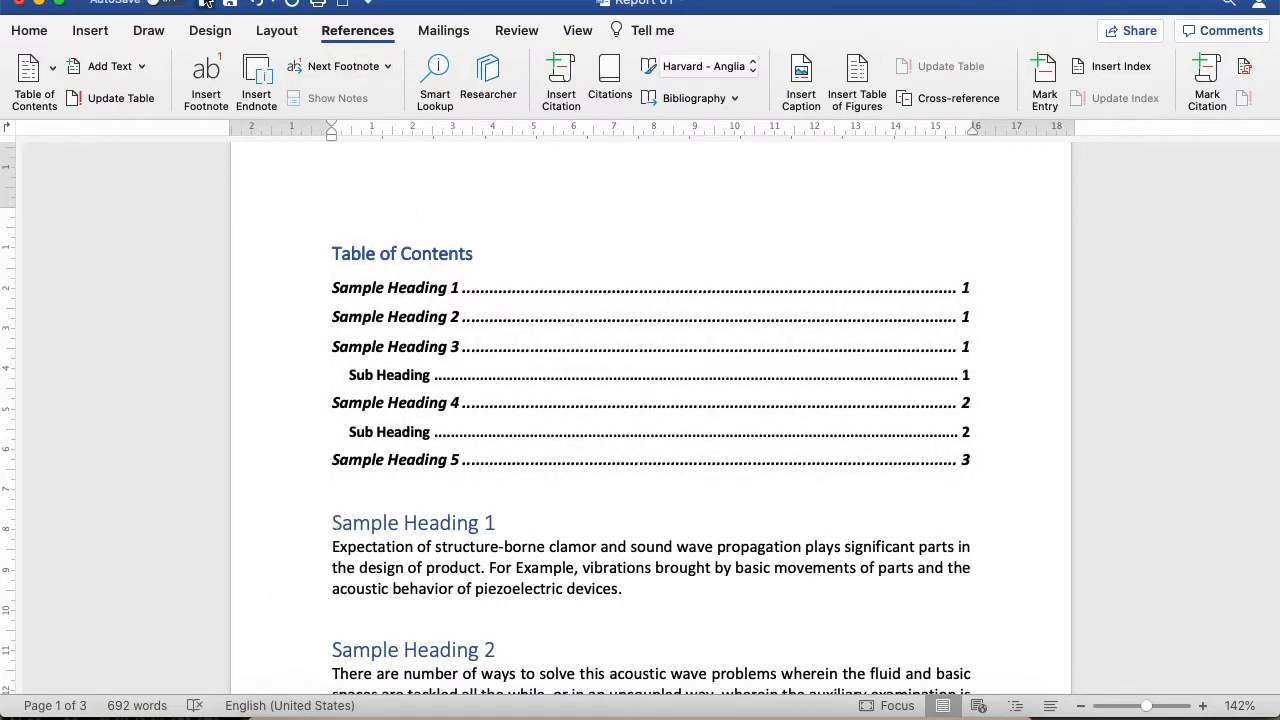
pyautogui.click(102, 33)
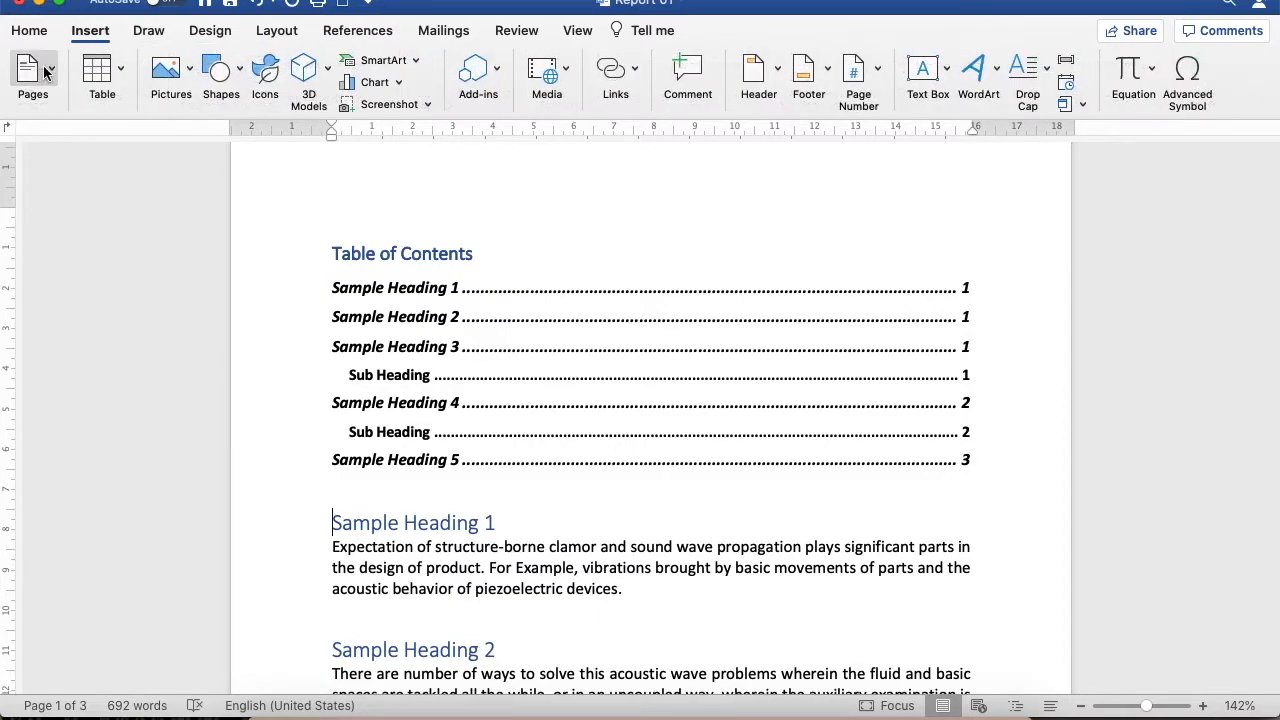
pyautogui.click(33, 72)
pyautogui.click(124, 138)
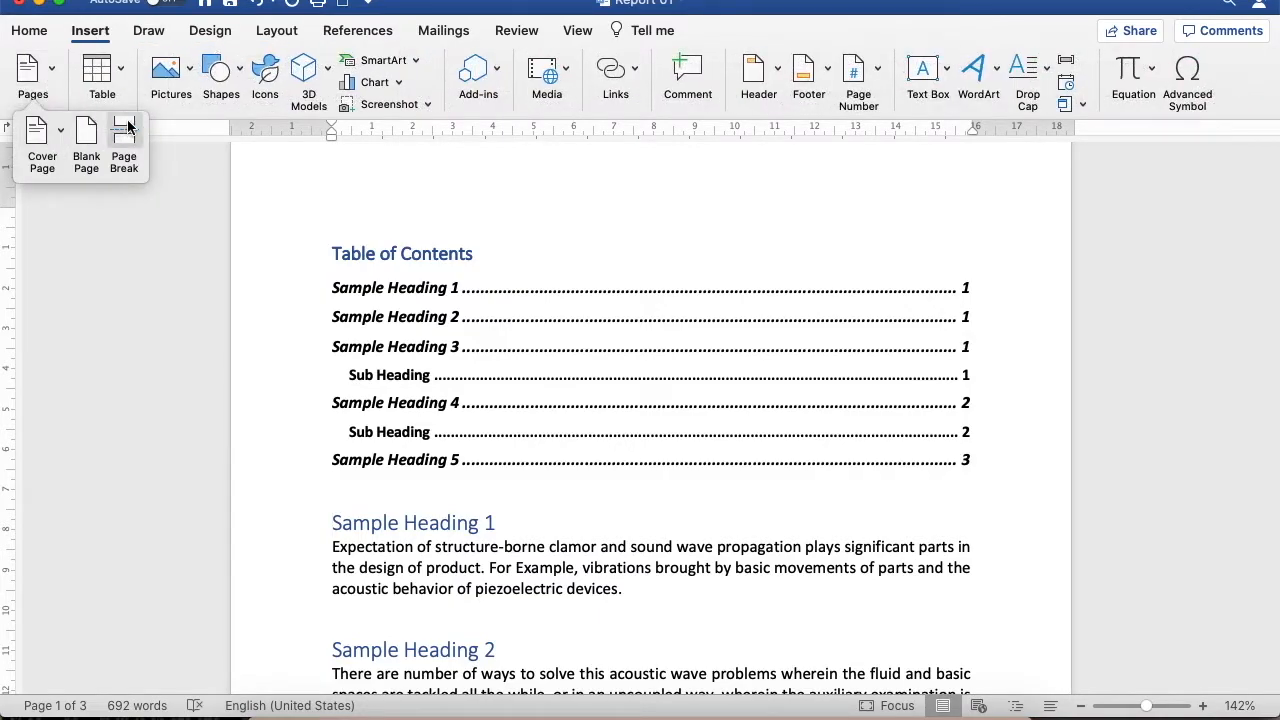
pyautogui.scroll(-5, 479, 337)
pyautogui.scroll(10, 479, 337)
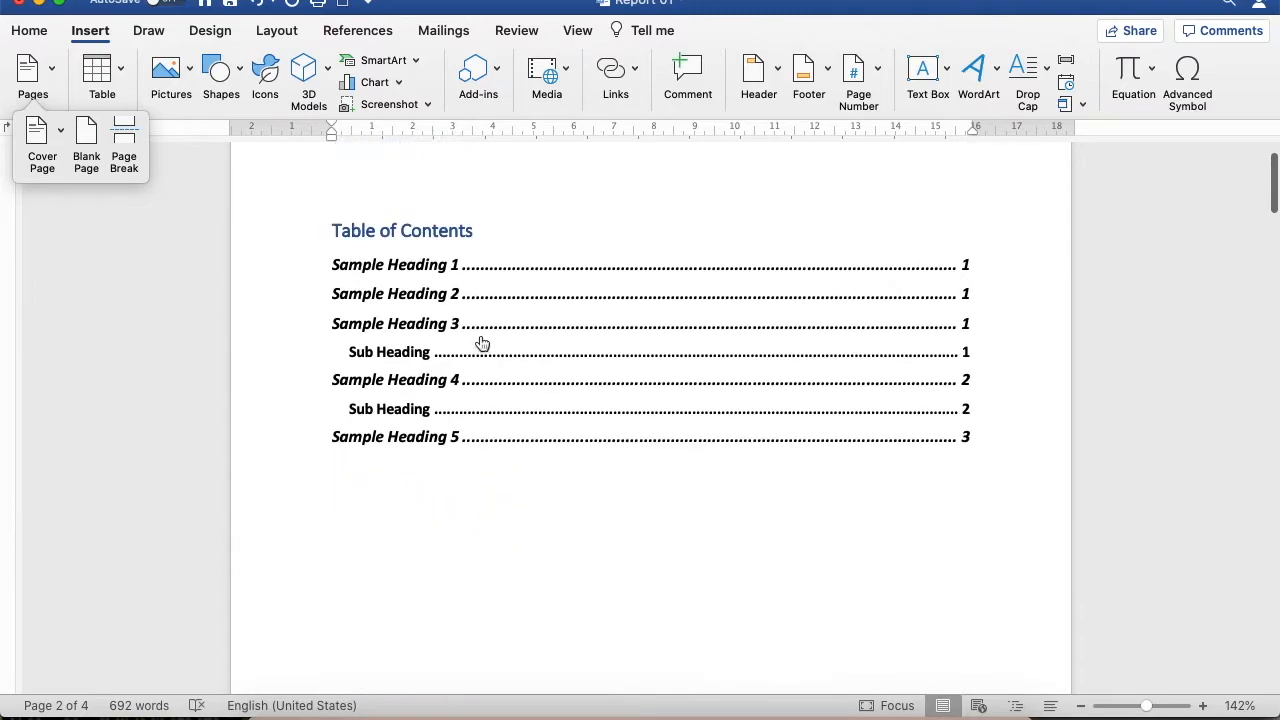
pyautogui.click(829, 523)
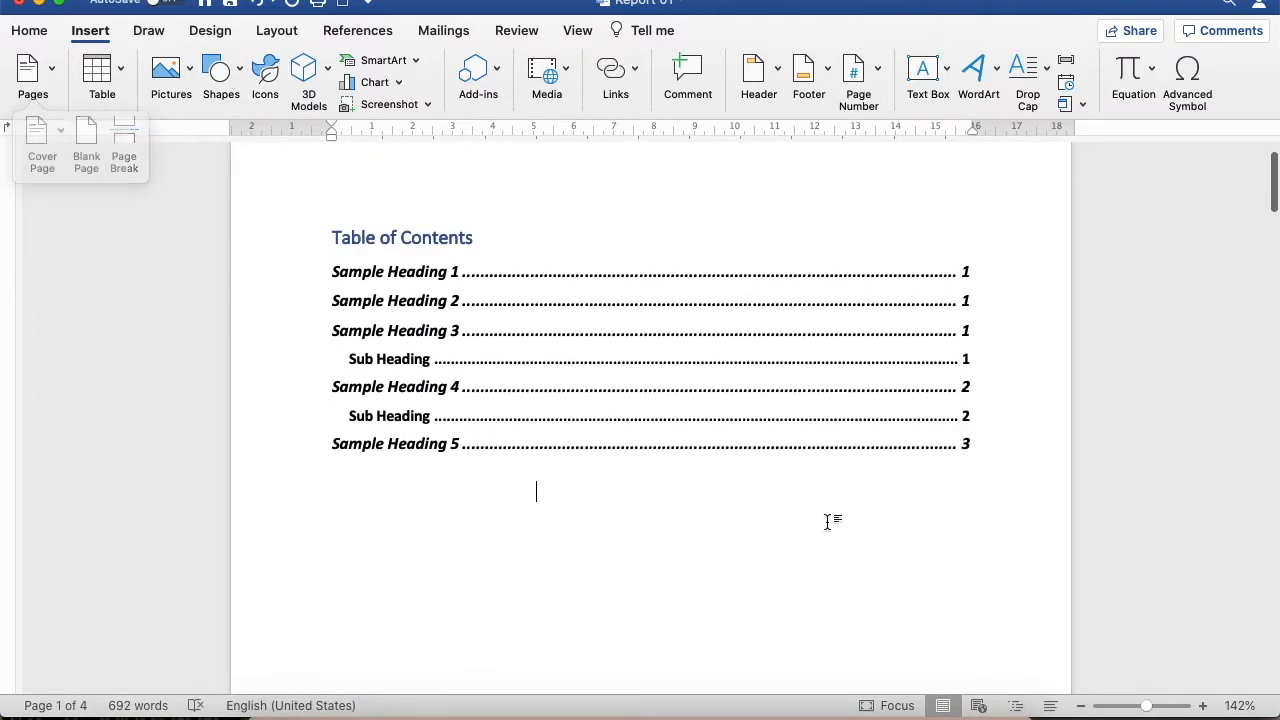
pyautogui.scroll(-6, 829, 523)
pyautogui.scroll(7, 829, 523)
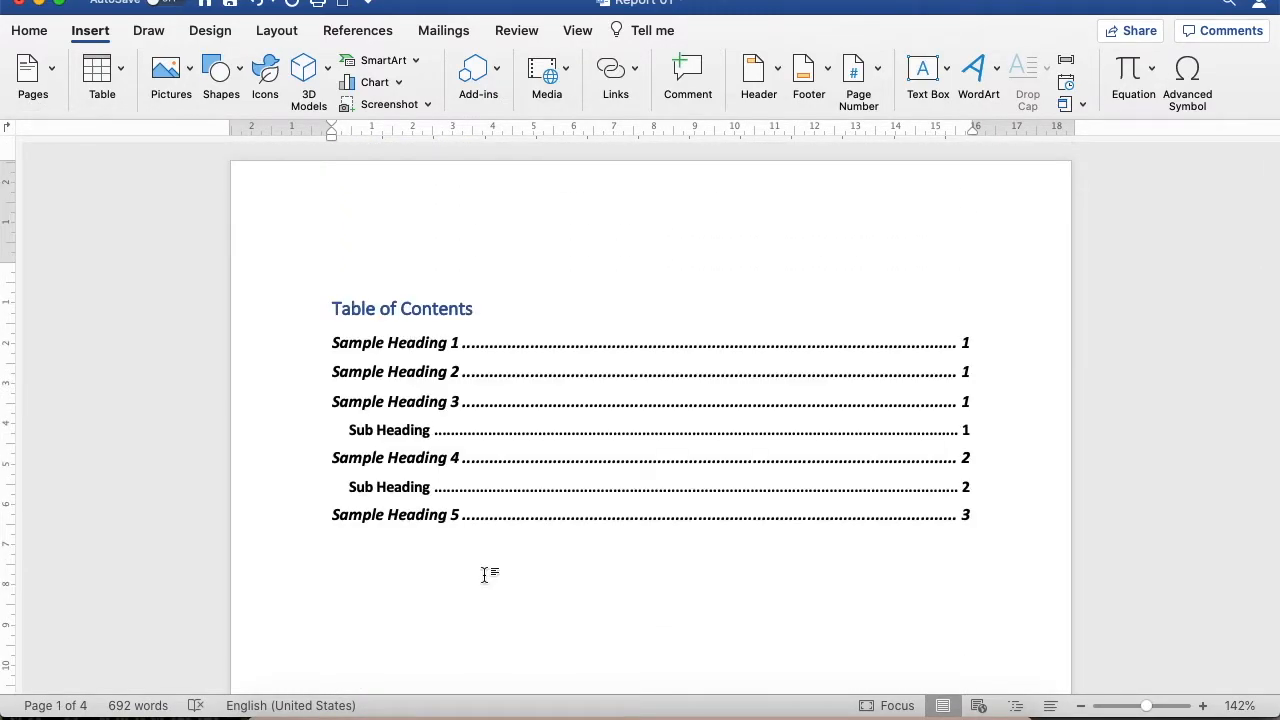
# Caption Sample Image 01 with the Figure label and the text "sample 1", positioned below the image
pyautogui.scroll(-15, 570, 634)
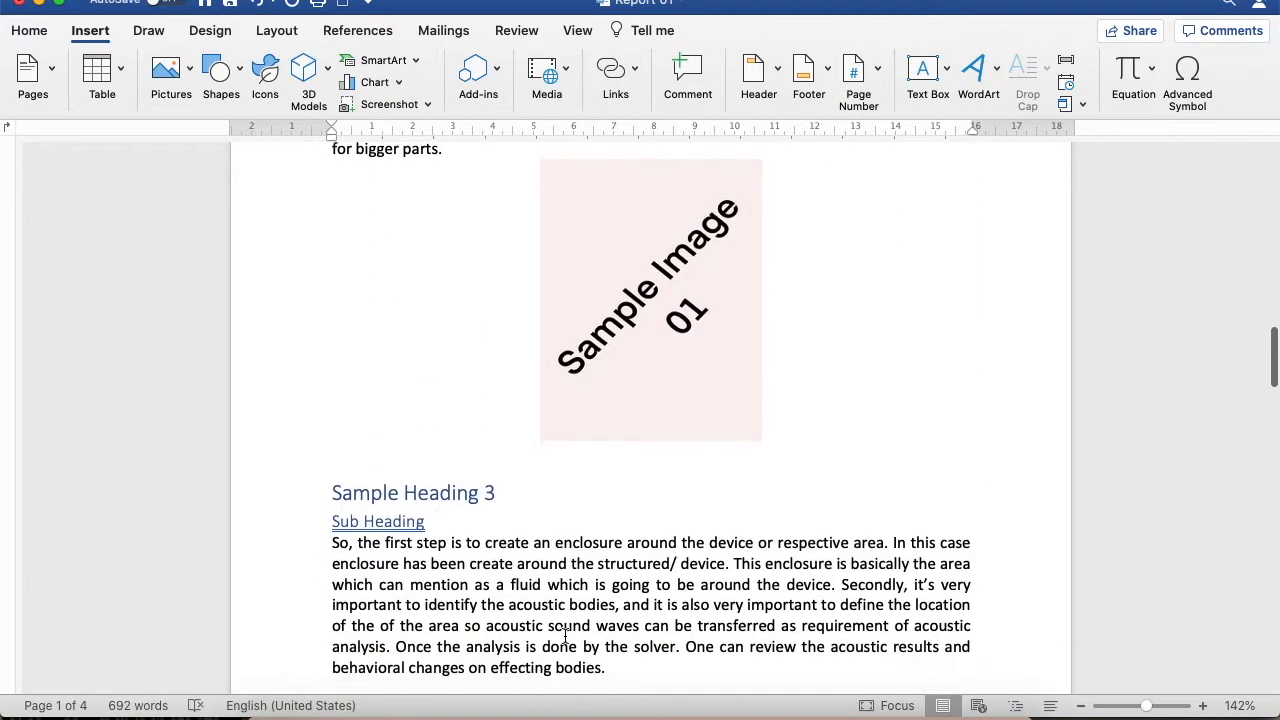
pyautogui.click(654, 318)
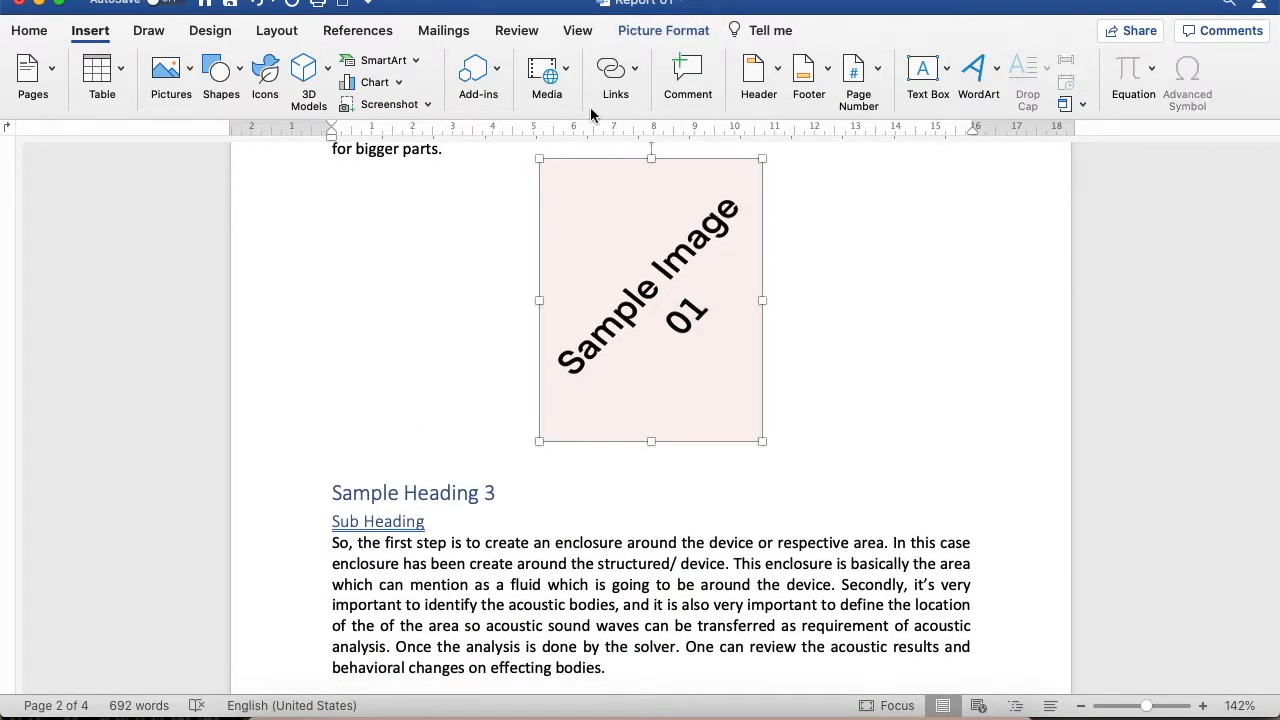
pyautogui.click(360, 31)
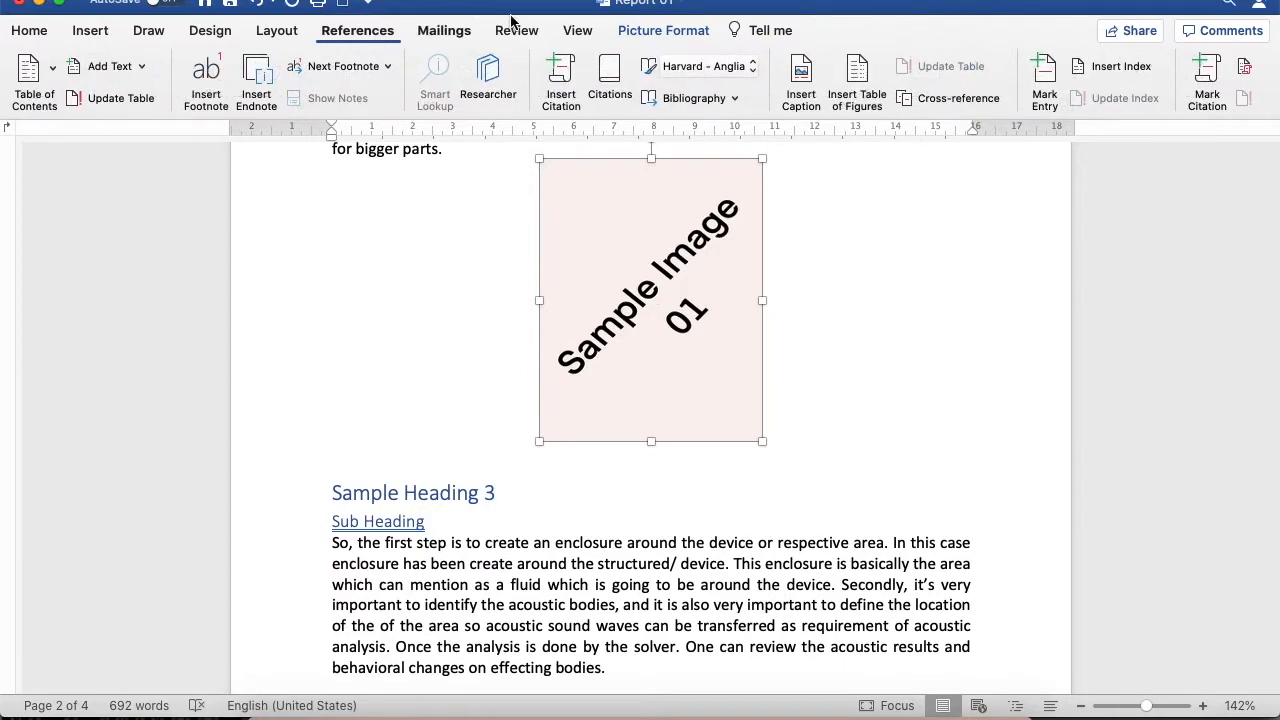
pyautogui.click(802, 70)
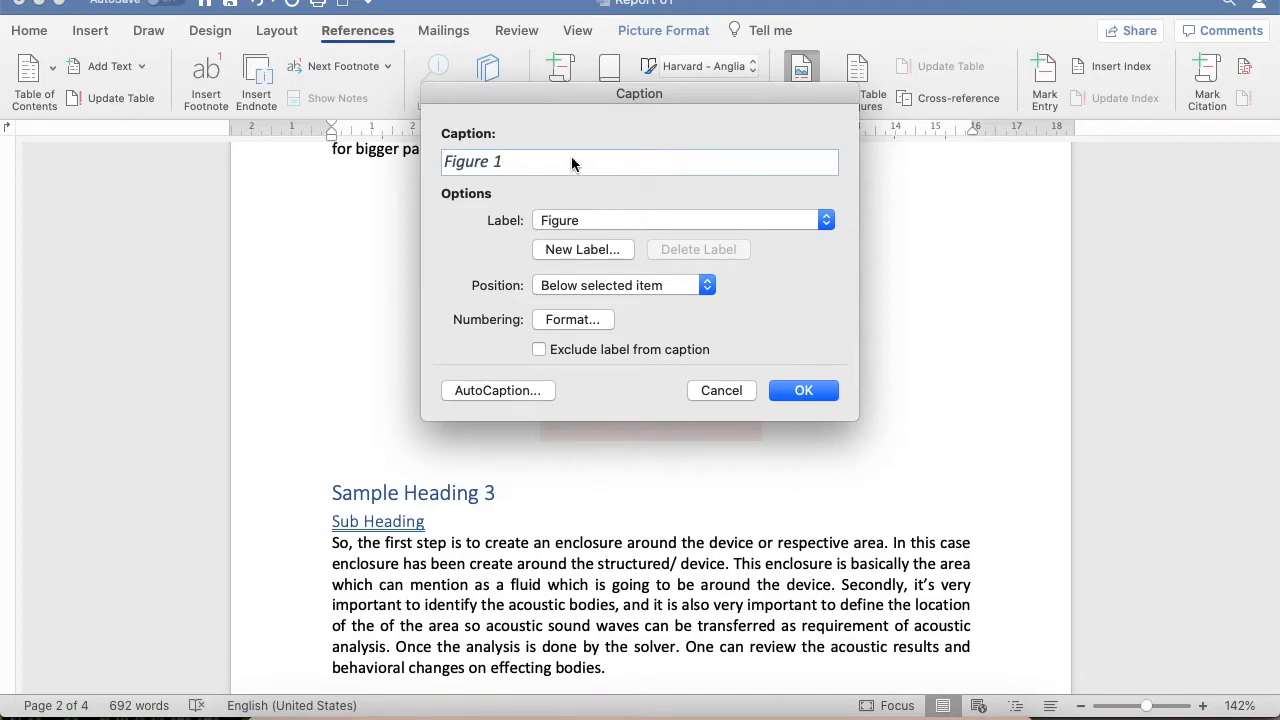
pyautogui.write('sample 1')
pyautogui.click(578, 216)
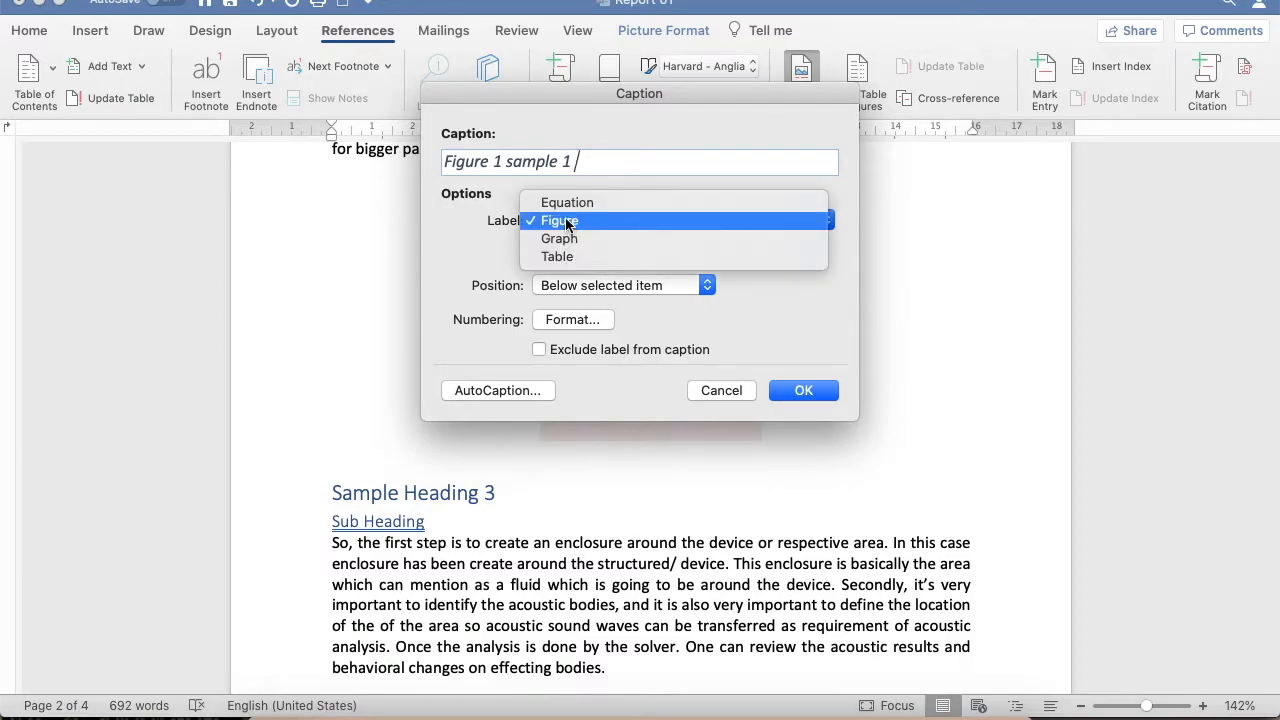
pyautogui.click(500, 279)
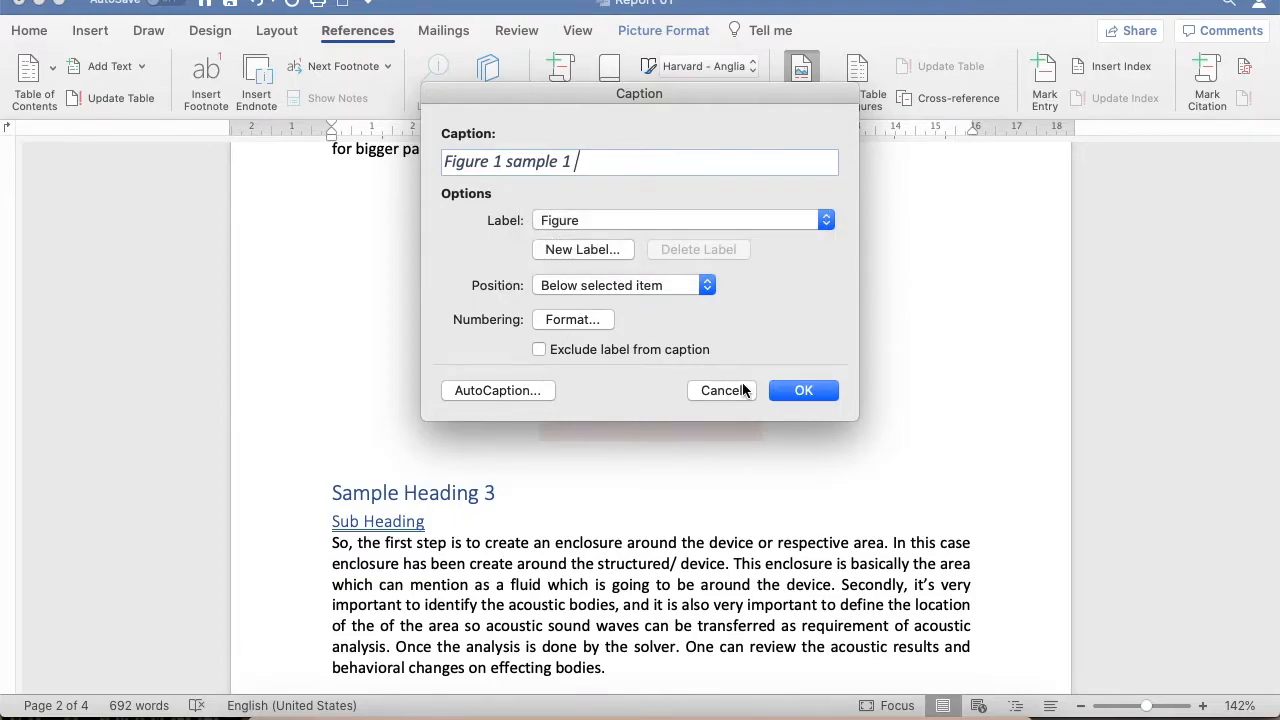
pyautogui.click(815, 391)
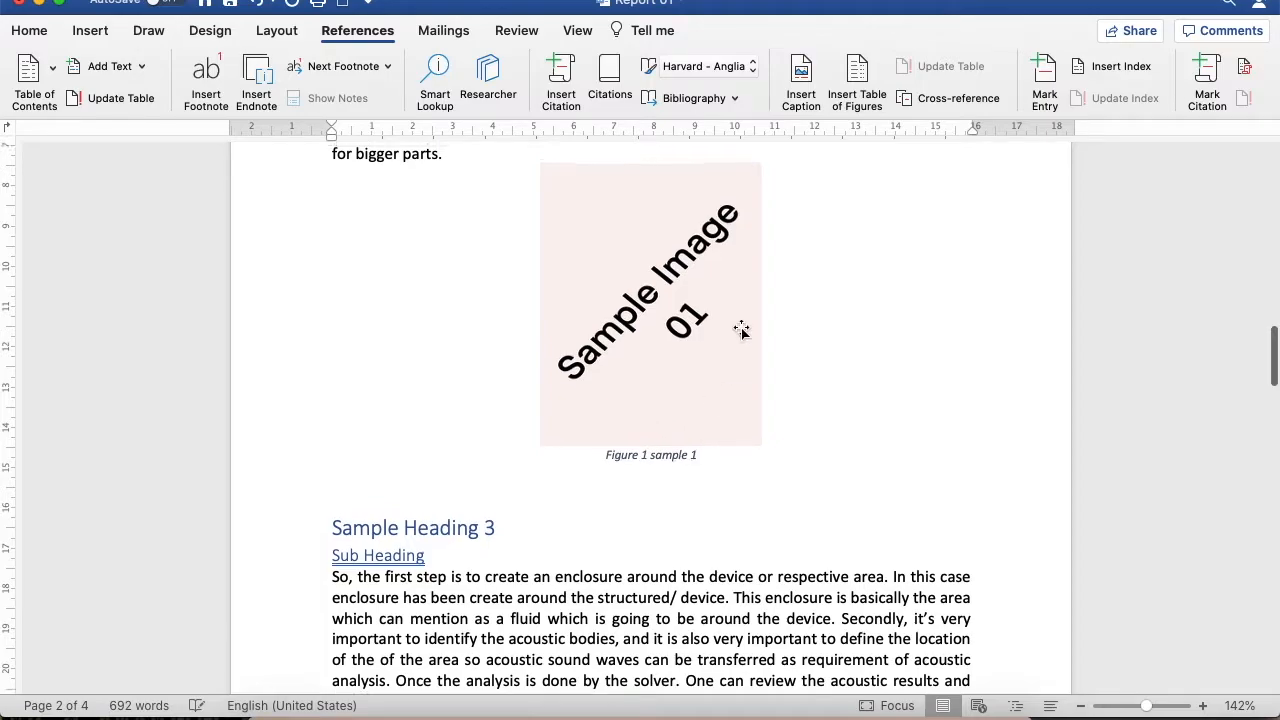
# Caption Sample Image 2 with the Figure label and the text "Sample 2", positioned below the image
pyautogui.scroll(-10, 740, 330)
pyautogui.scroll(-10, 740, 330)
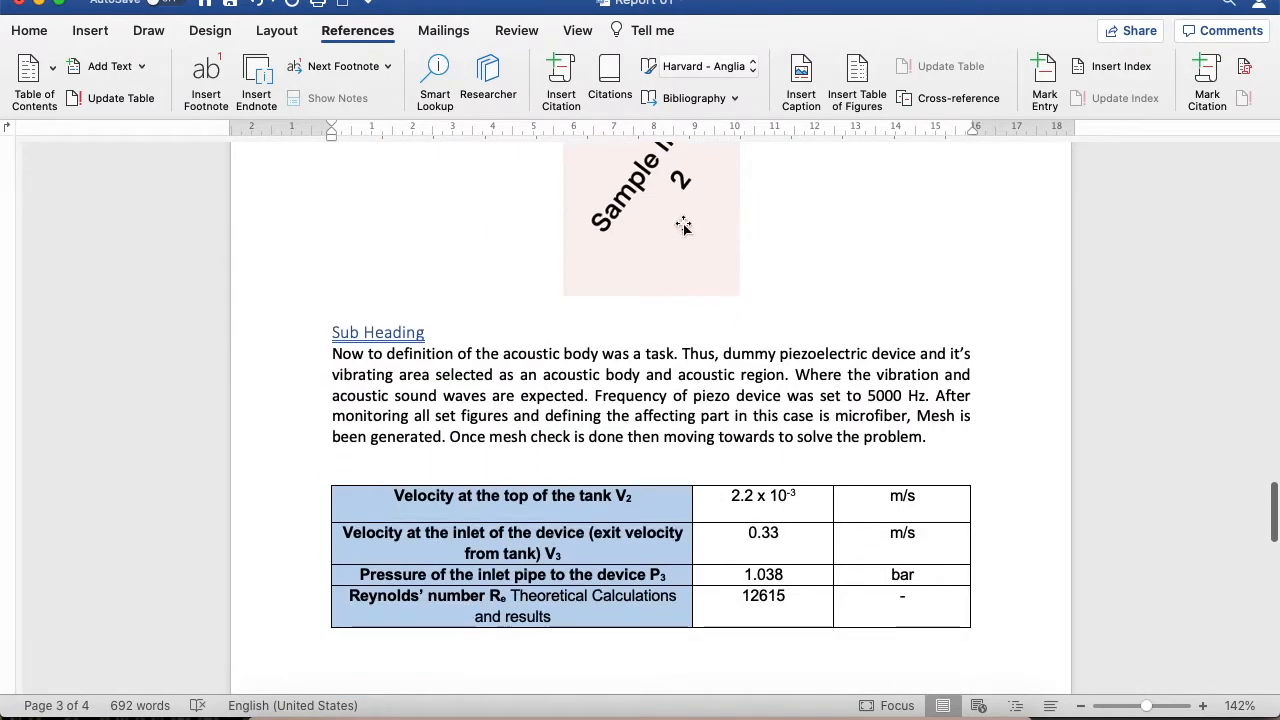
pyautogui.click(697, 213)
pyautogui.click(801, 80)
pyautogui.write('Sample')
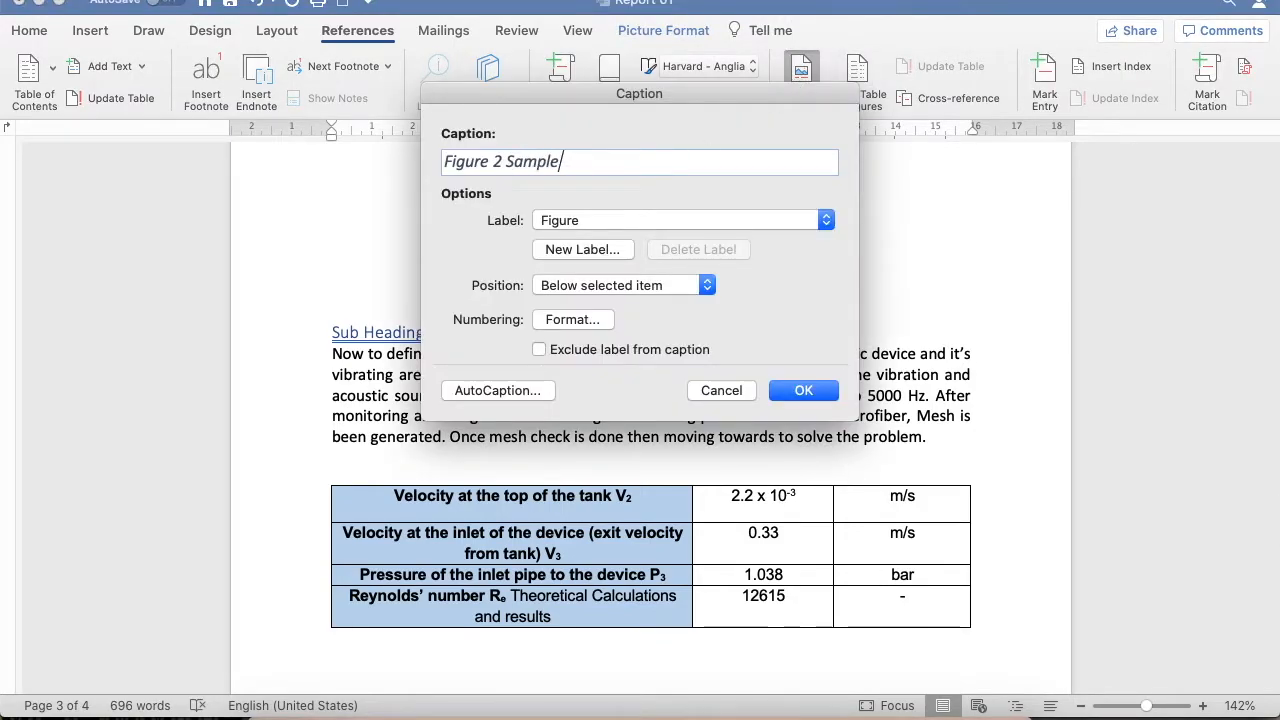
pyautogui.press('Return')
# Add a Figure caption with the text "Sample 3" to Sample Image 3 under Sample Heading 5
pyautogui.scroll(-10, 537, 437)
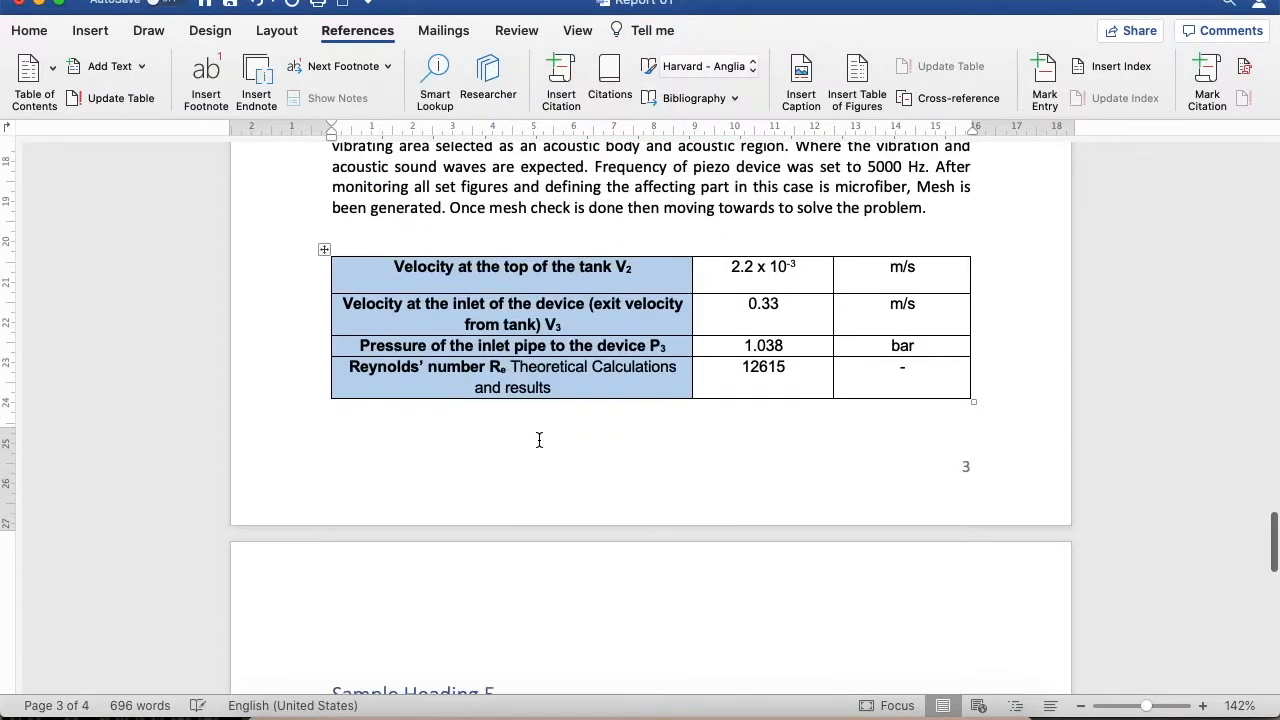
pyautogui.click(690, 393)
pyautogui.click(801, 80)
pyautogui.write('Sample 3')
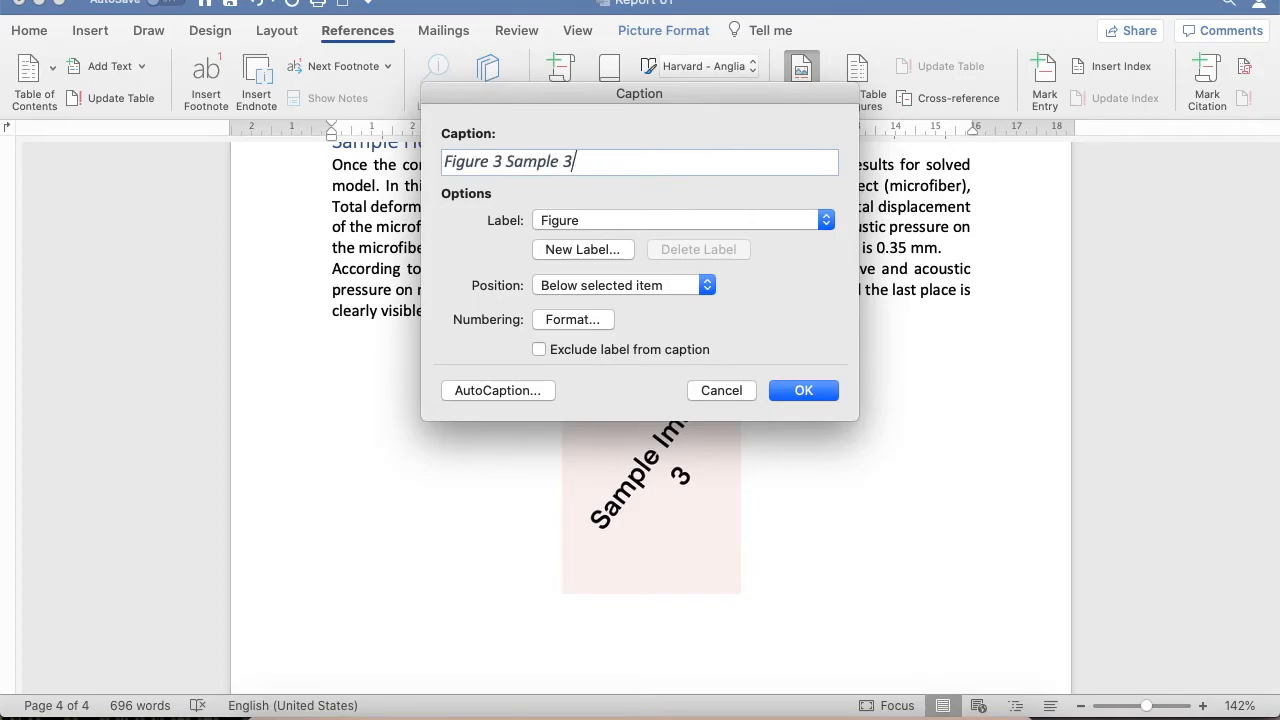
pyautogui.press('Return')
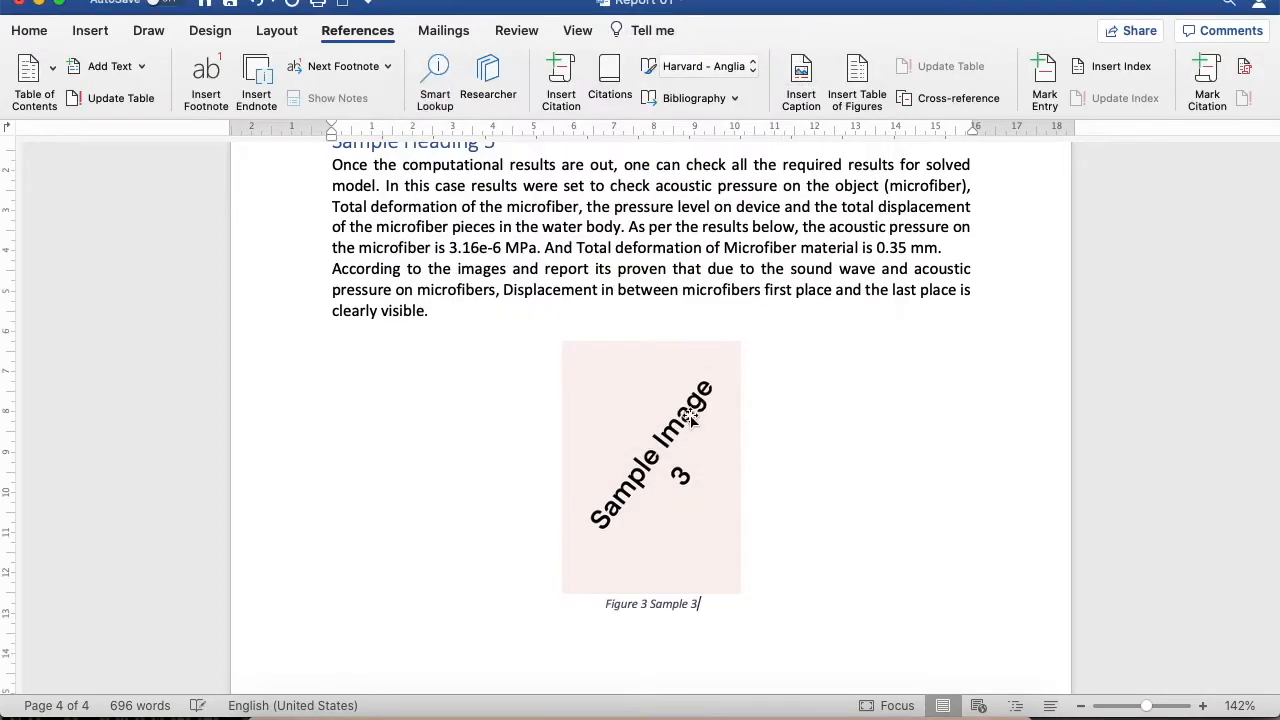
# Caption the table under Sample Heading 3 with the Table label and the text "Sample Table 1", positioned above the table
pyautogui.scroll(15, 684, 424)
pyautogui.scroll(-5, 681, 427)
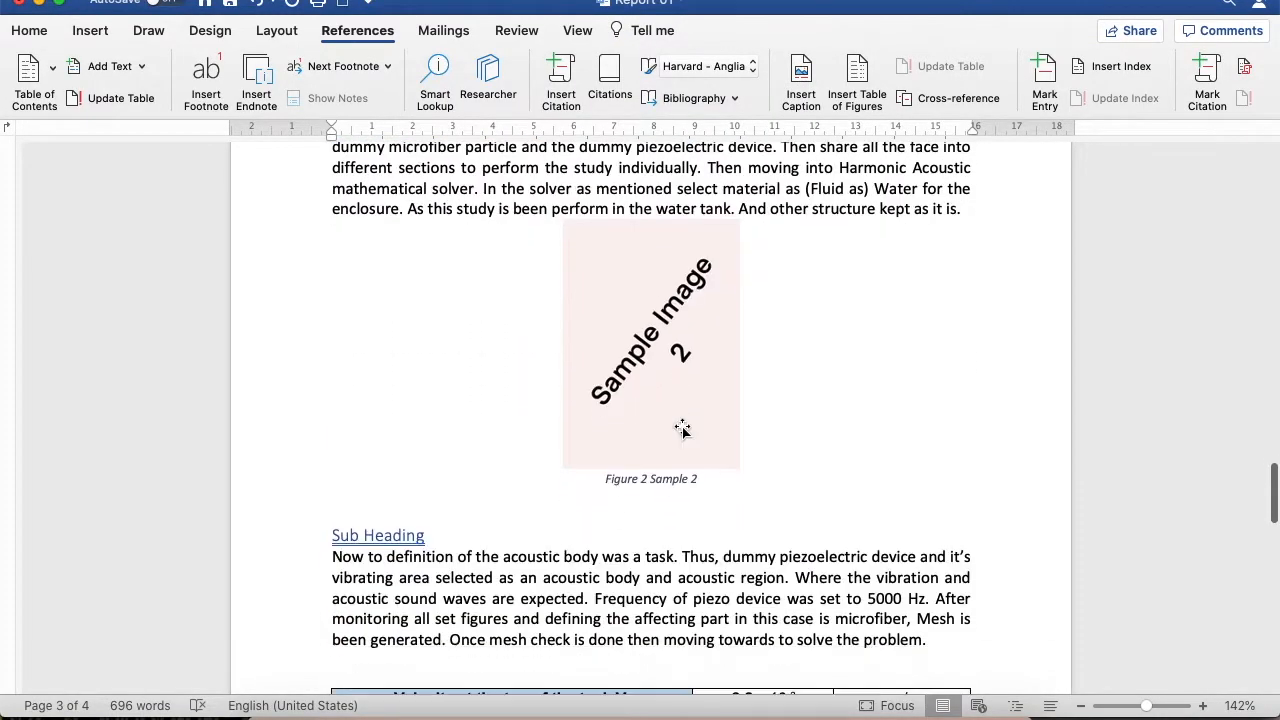
pyautogui.scroll(4, 681, 428)
pyautogui.scroll(10, 680, 428)
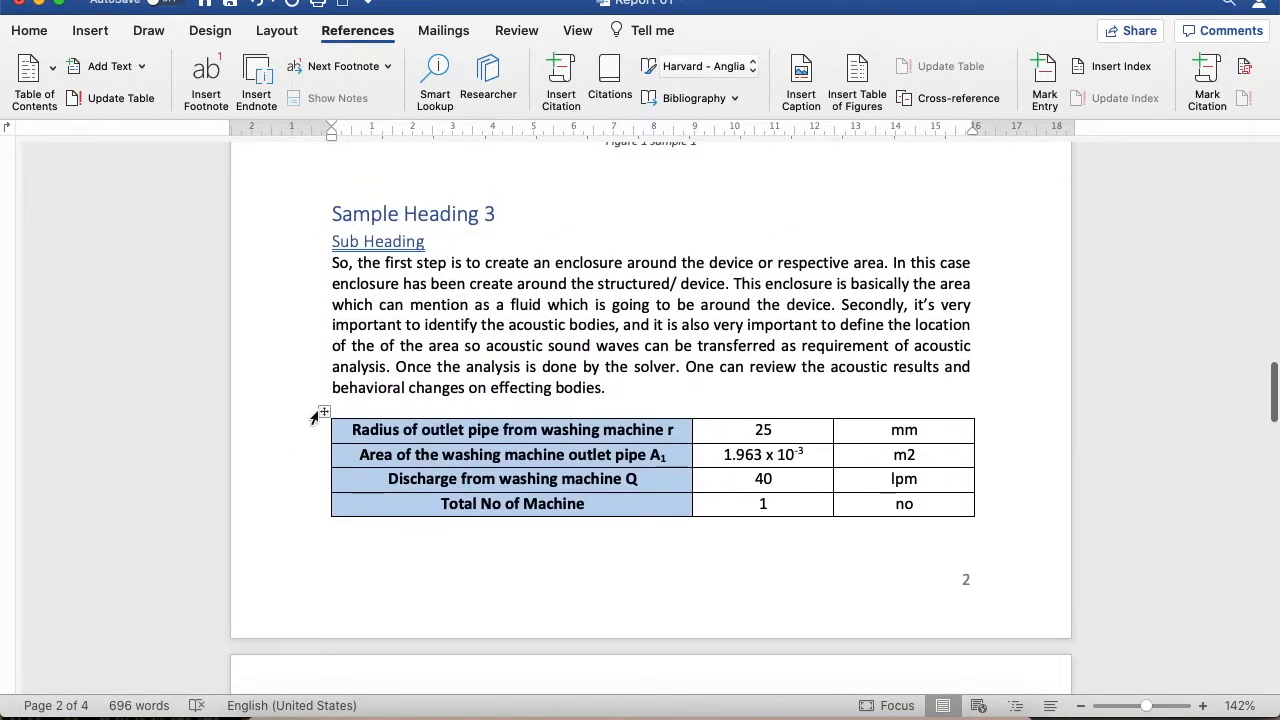
pyautogui.click(324, 411)
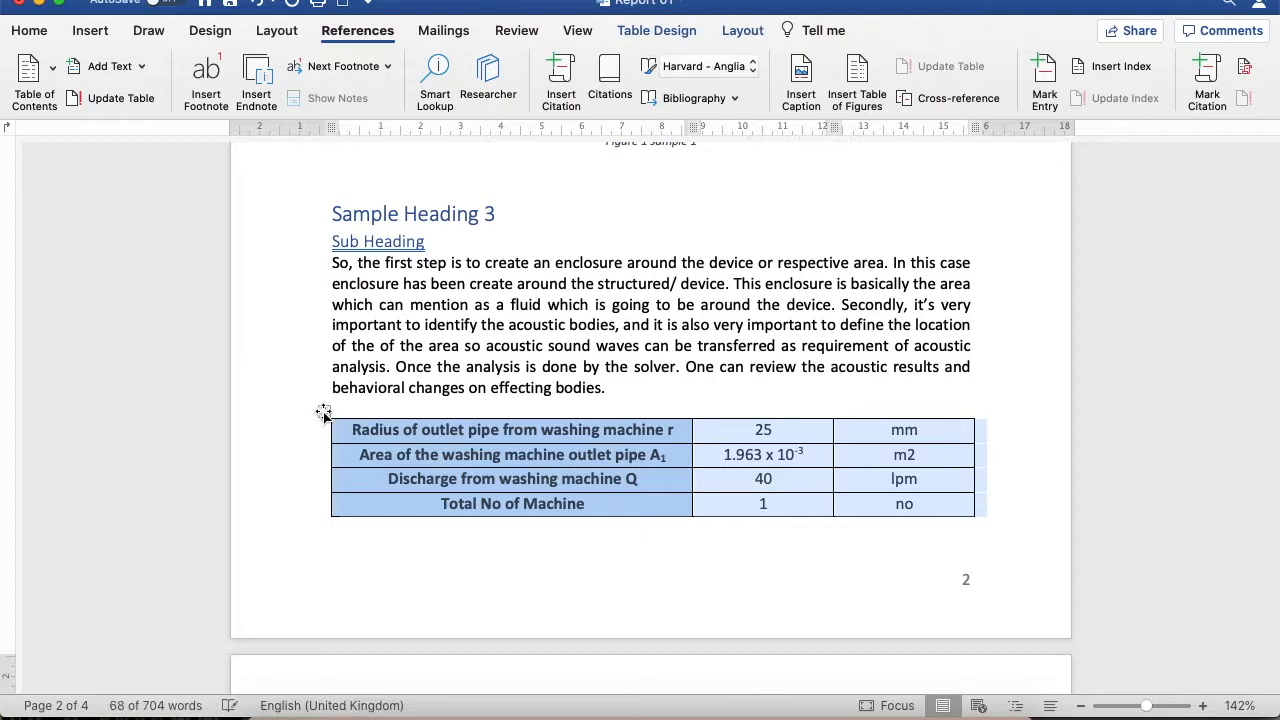
pyautogui.click(806, 70)
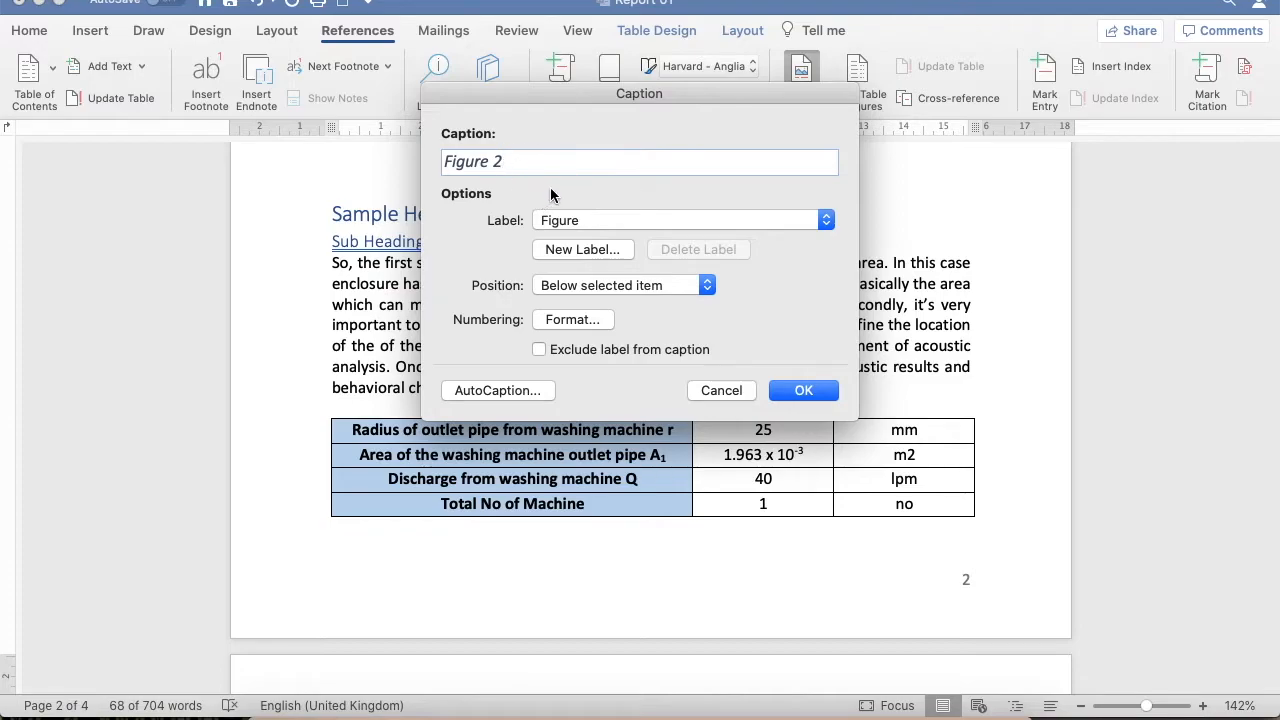
pyautogui.click(668, 217)
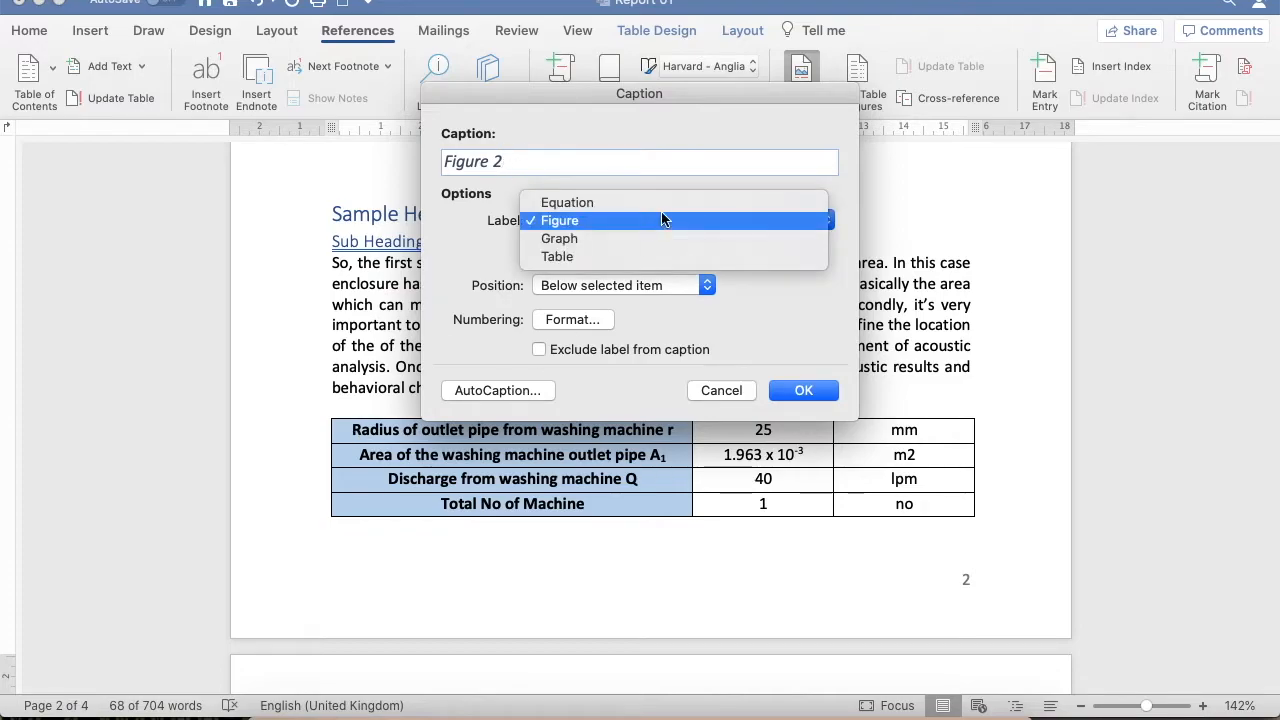
pyautogui.click(572, 256)
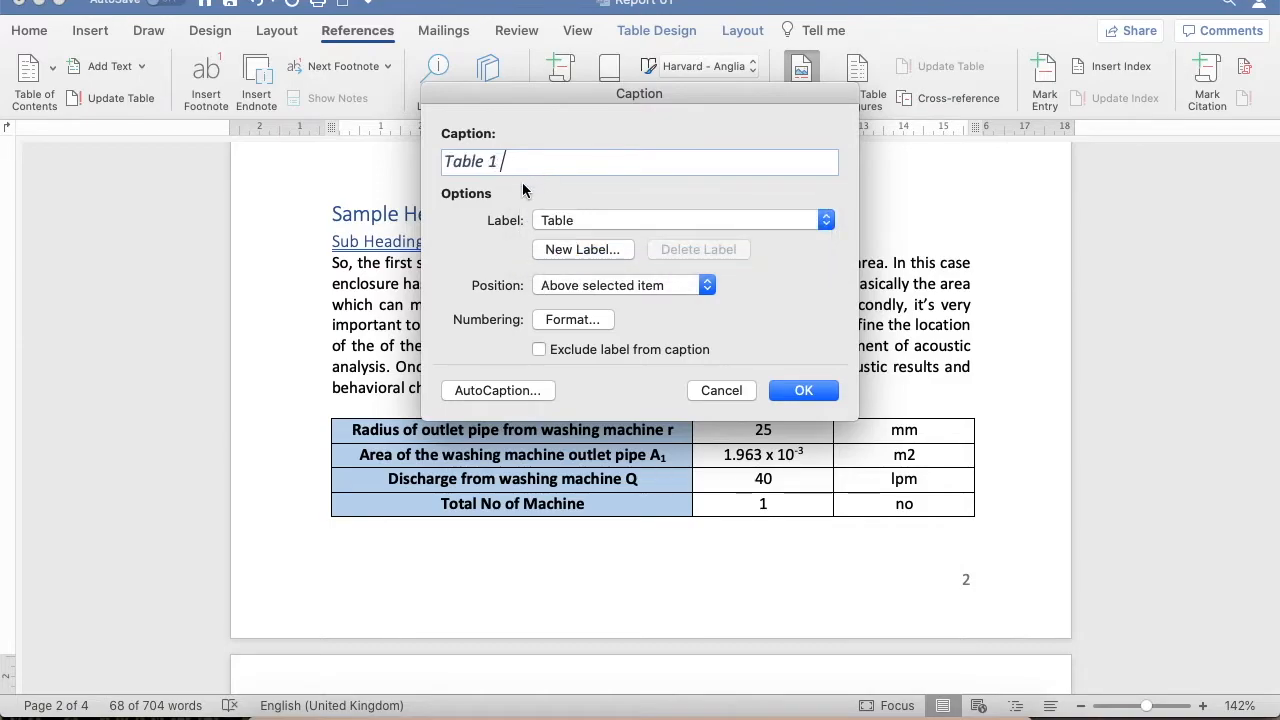
pyautogui.write('Sample Table 1')
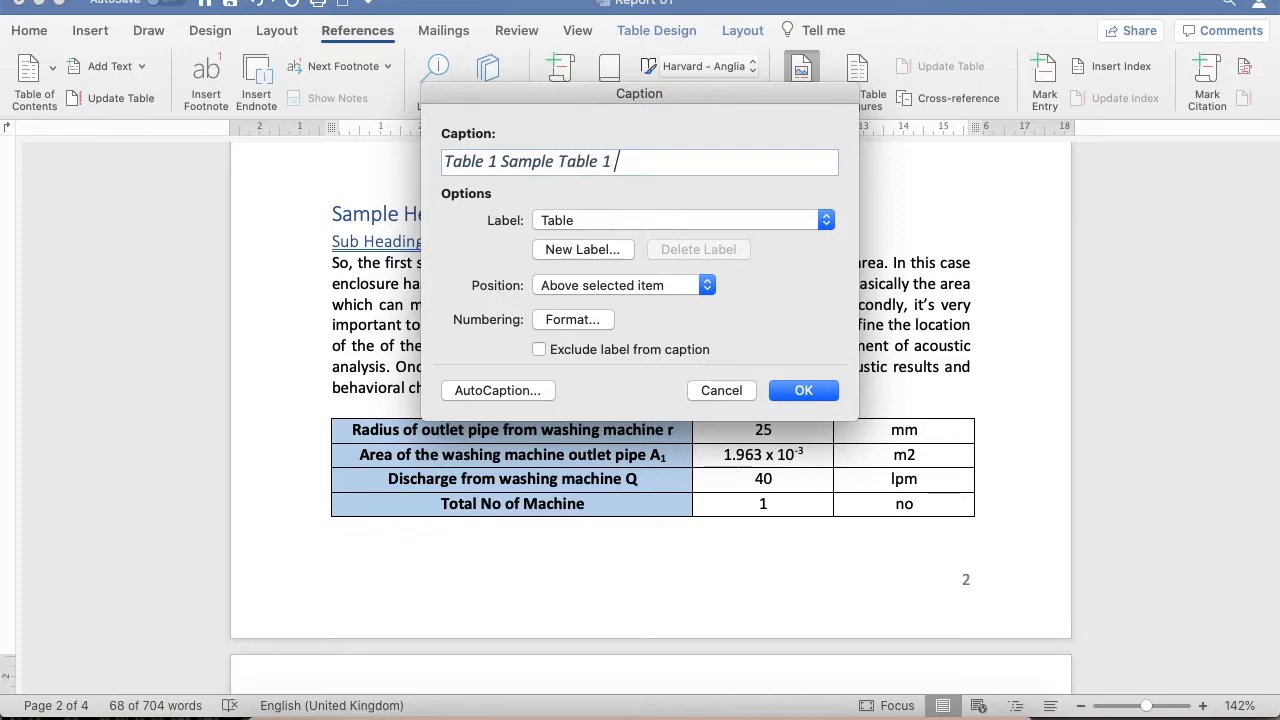
pyautogui.press('Return')
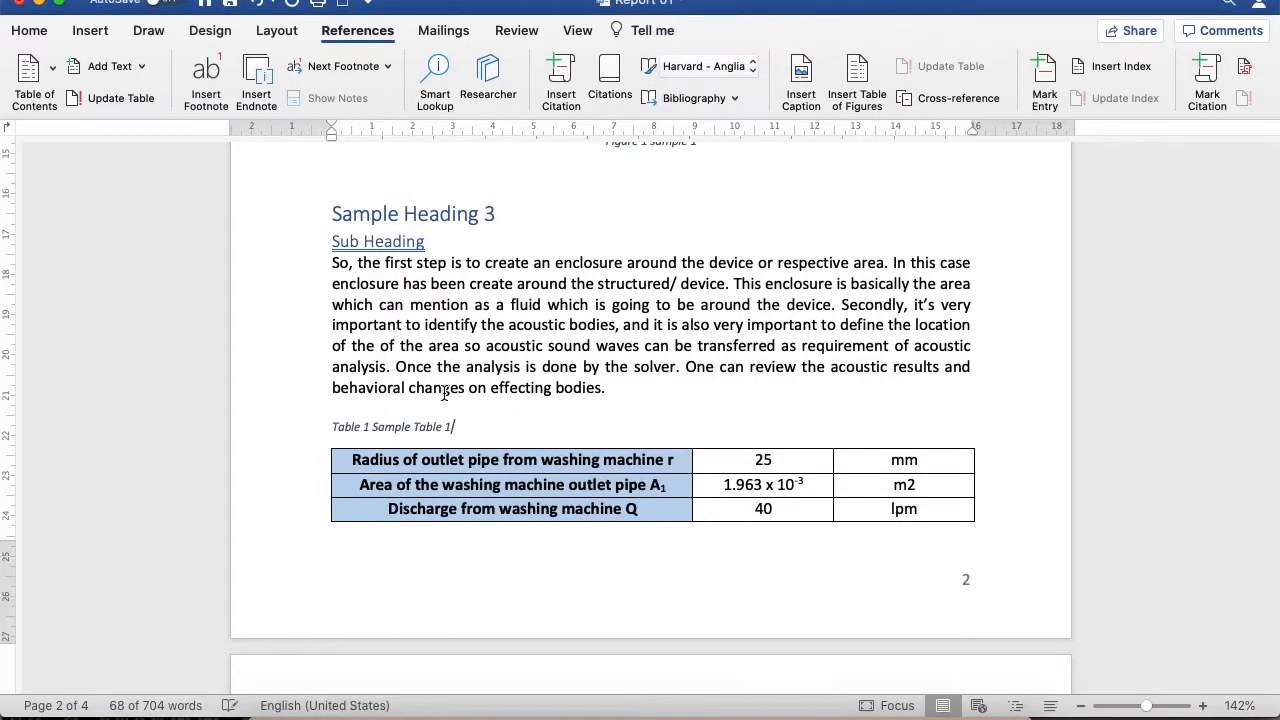
# Caption the tank velocity table before Sample Heading 5 with the Table label and the text "Sample Table 2", positioned above it
pyautogui.scroll(-2, 447, 428)
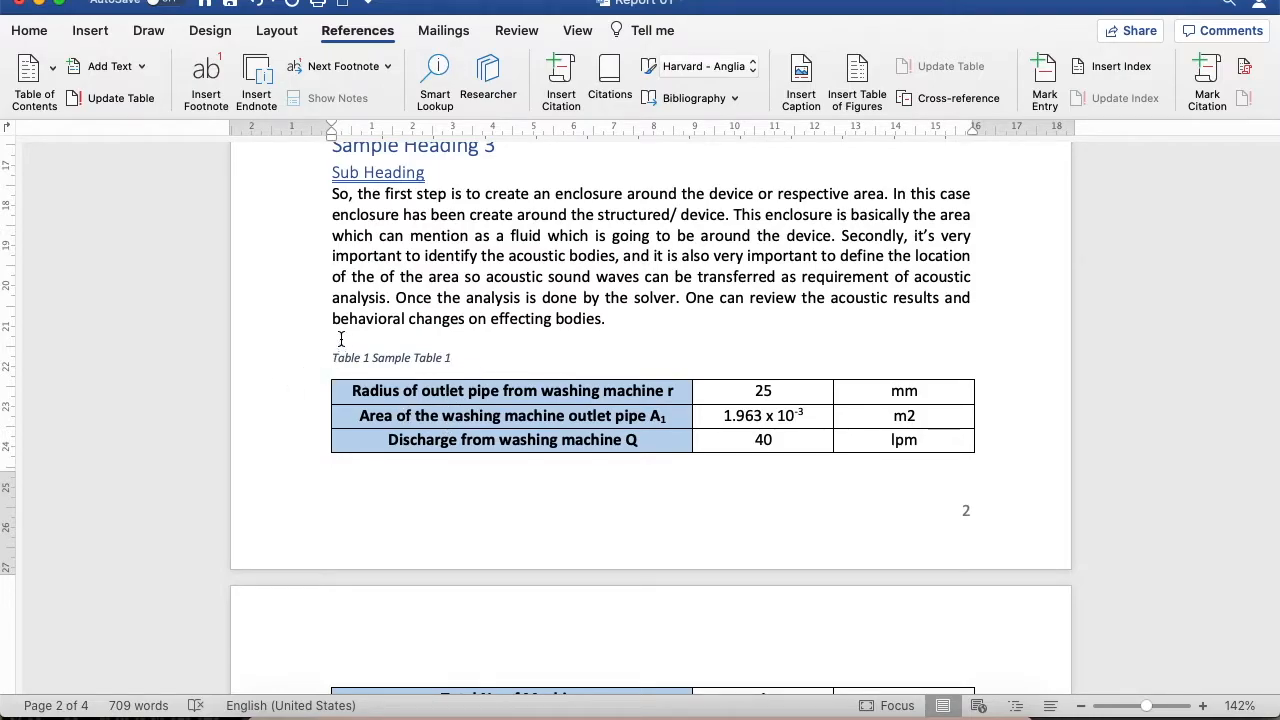
pyautogui.scroll(5, 337, 355)
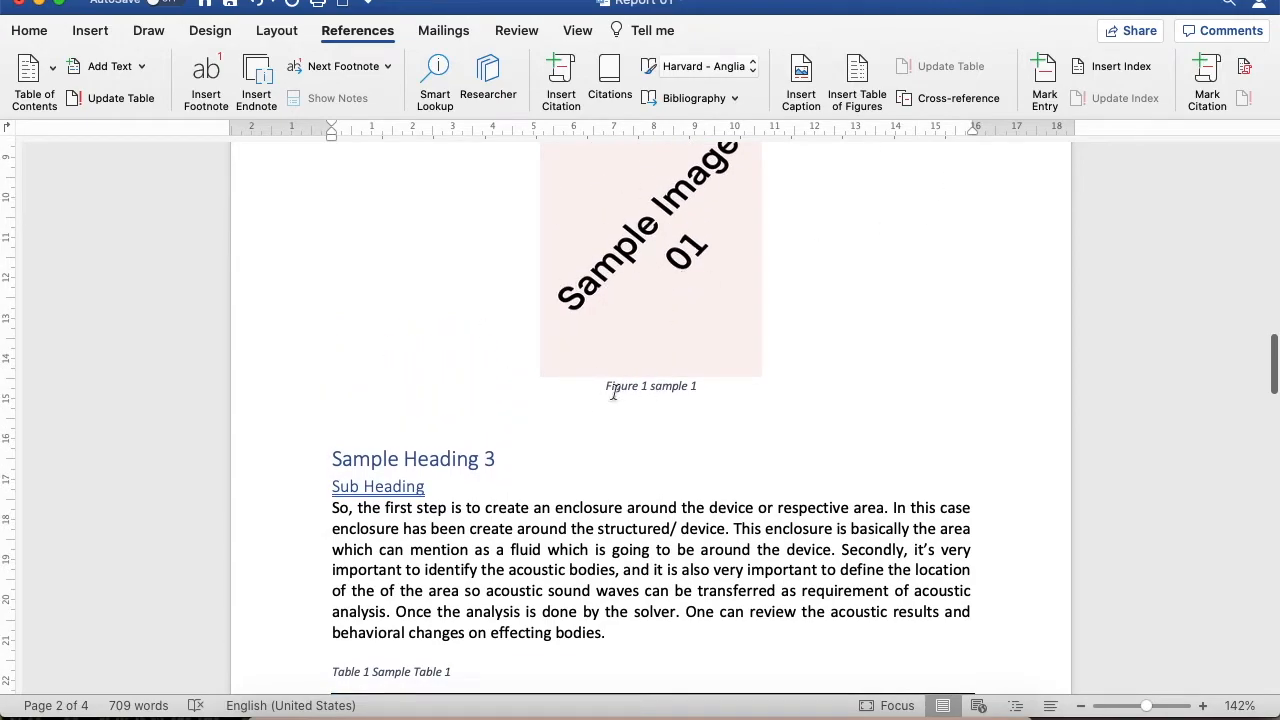
pyautogui.scroll(-15, 697, 388)
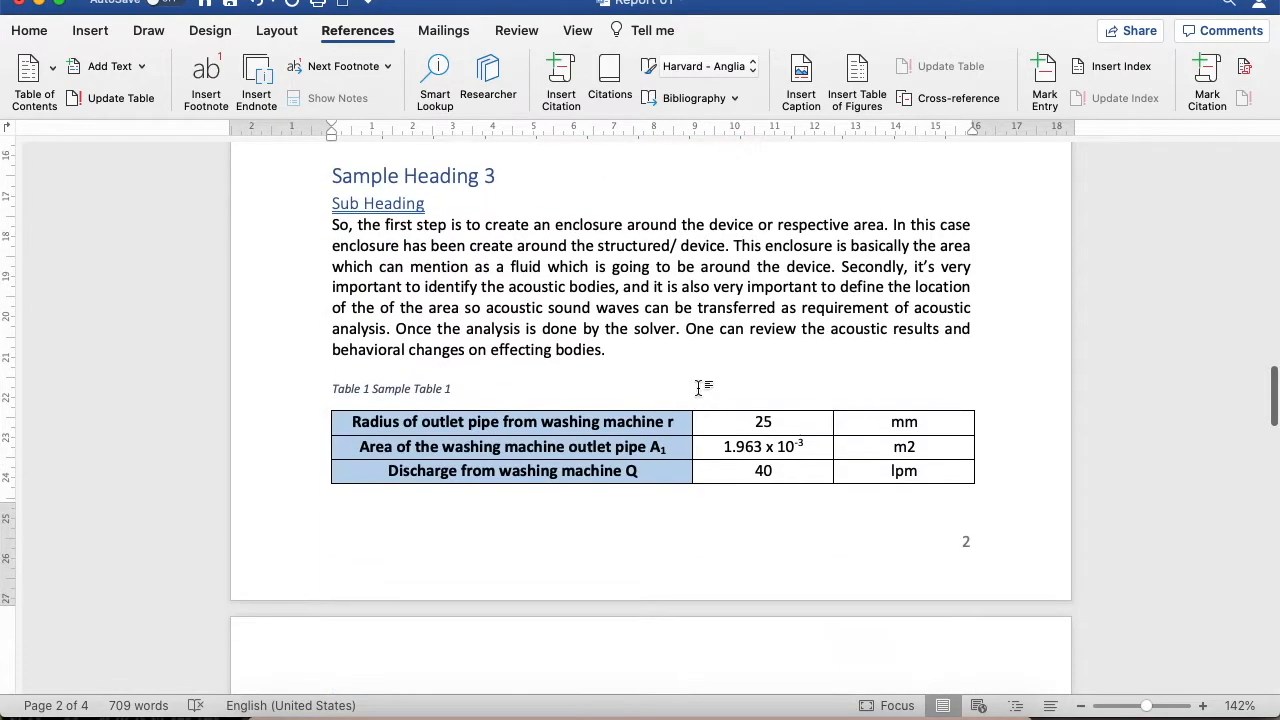
pyautogui.scroll(-12, 659, 425)
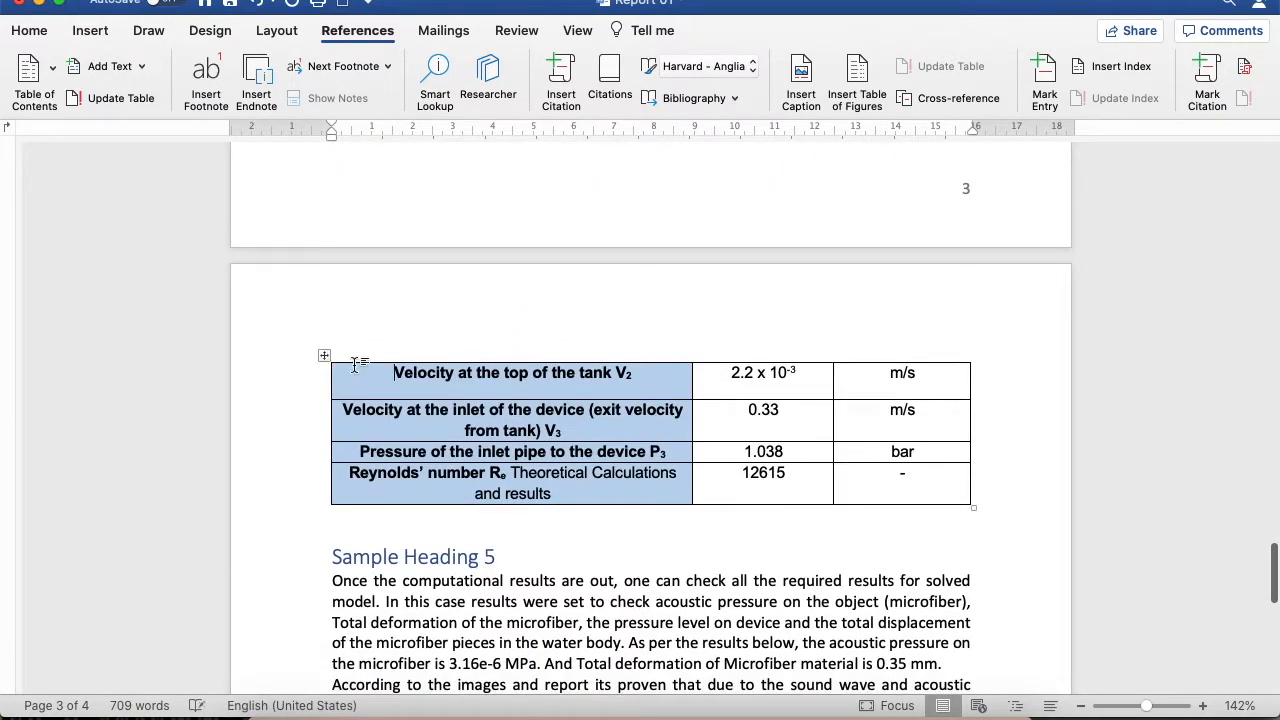
pyautogui.click(324, 355)
pyautogui.click(801, 75)
pyautogui.write('Samp;le ')
pyautogui.write('le Tabl')
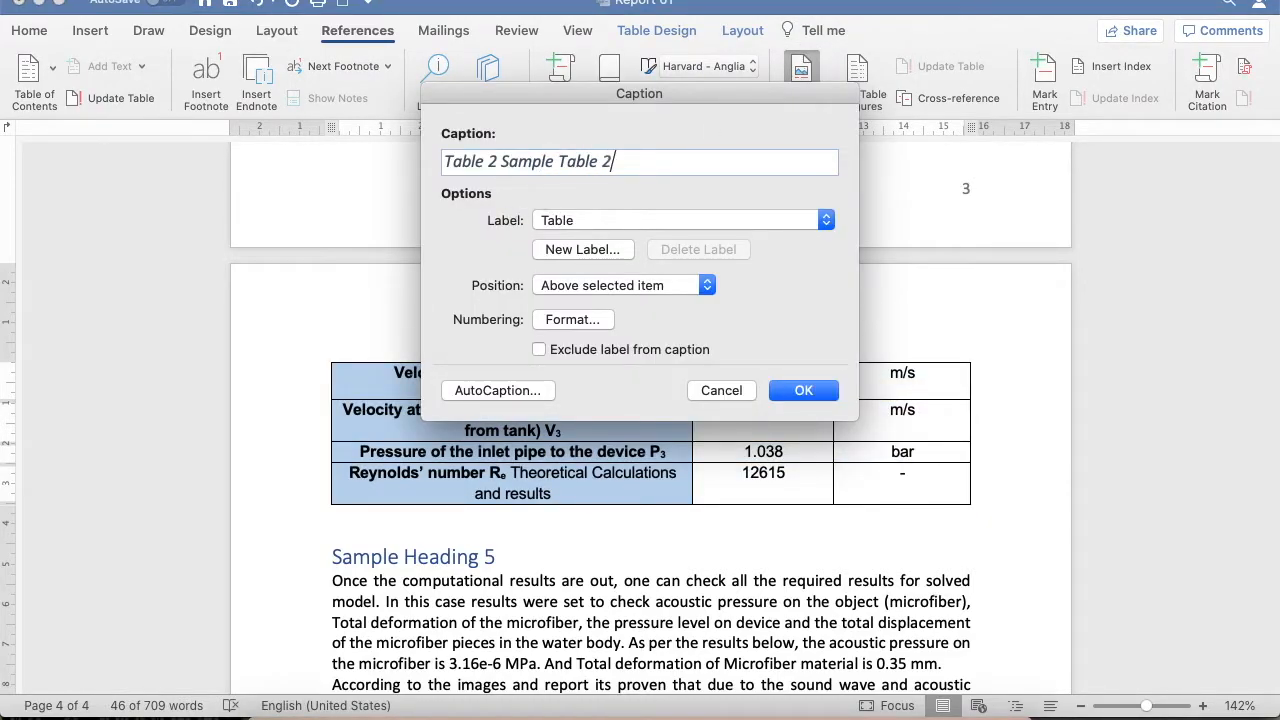
pyautogui.write('e 2')
pyautogui.press('Return')
# Insert a list of the Table captions between the table of contents and "Sample Heading 1", using the From template format
pyautogui.scroll(10, 537, 192)
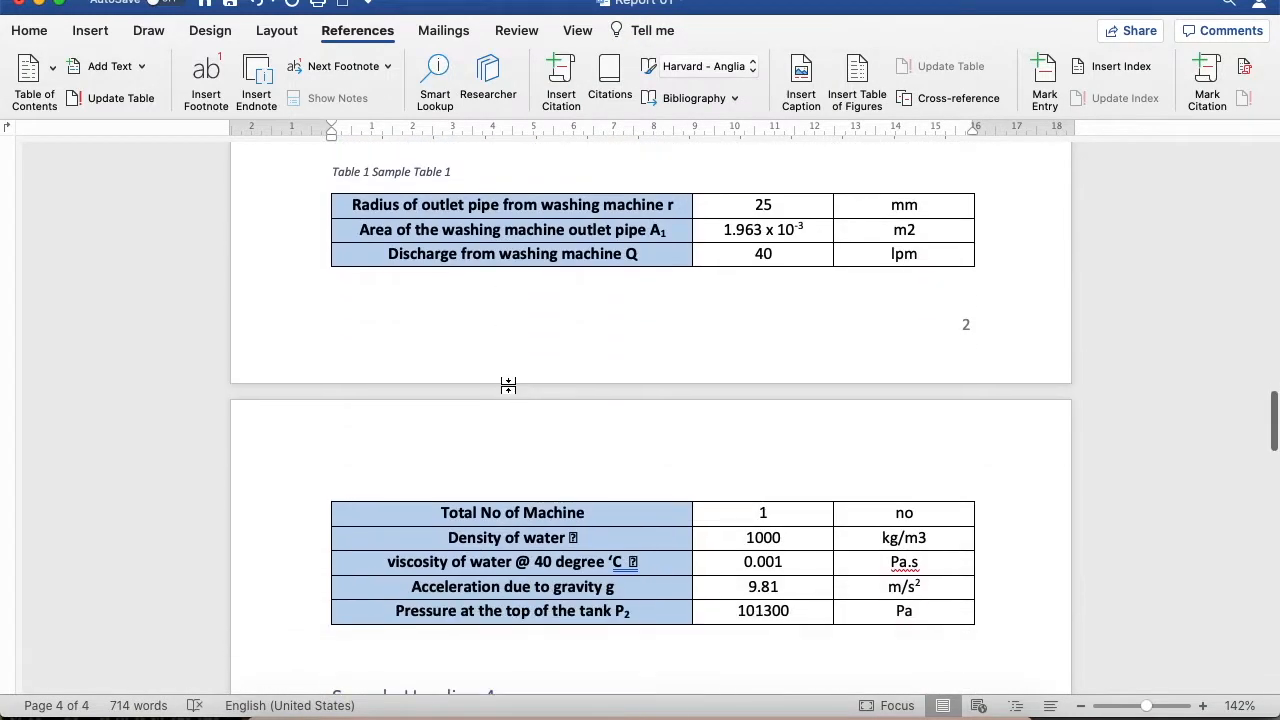
pyautogui.scroll(15, 508, 385)
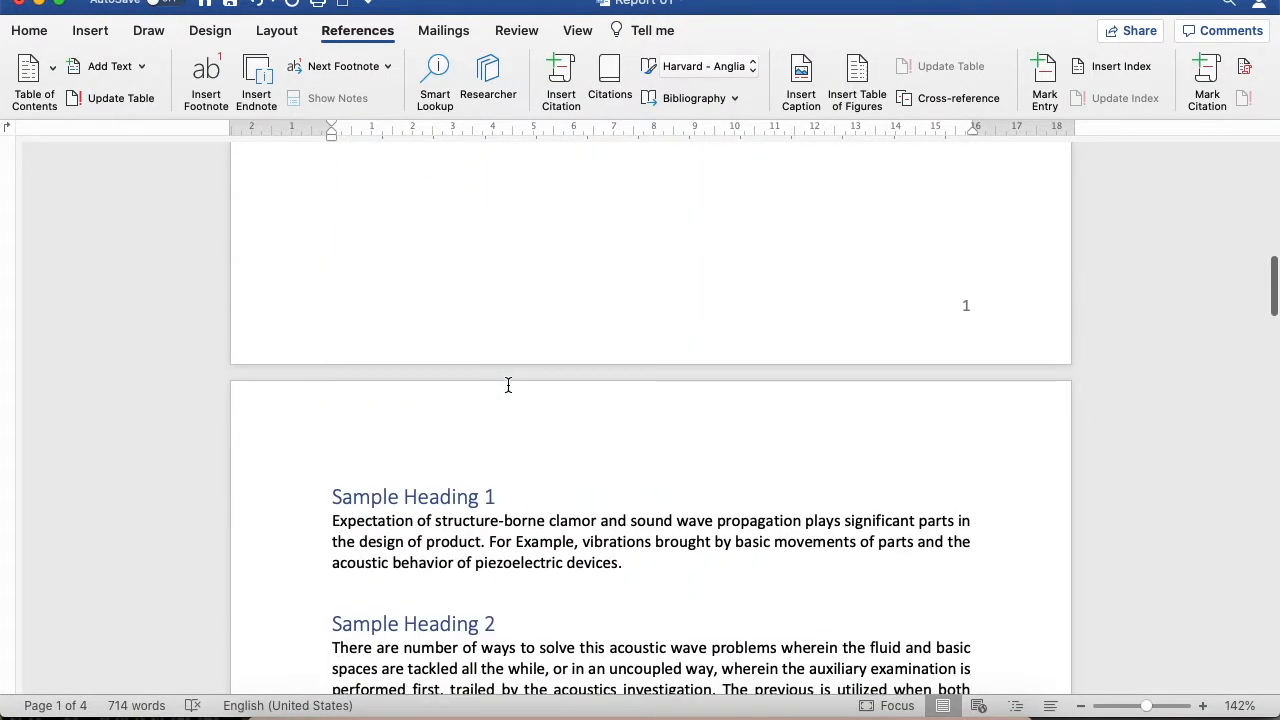
pyautogui.scroll(15, 508, 385)
pyautogui.scroll(-4, 510, 391)
pyautogui.click(643, 451)
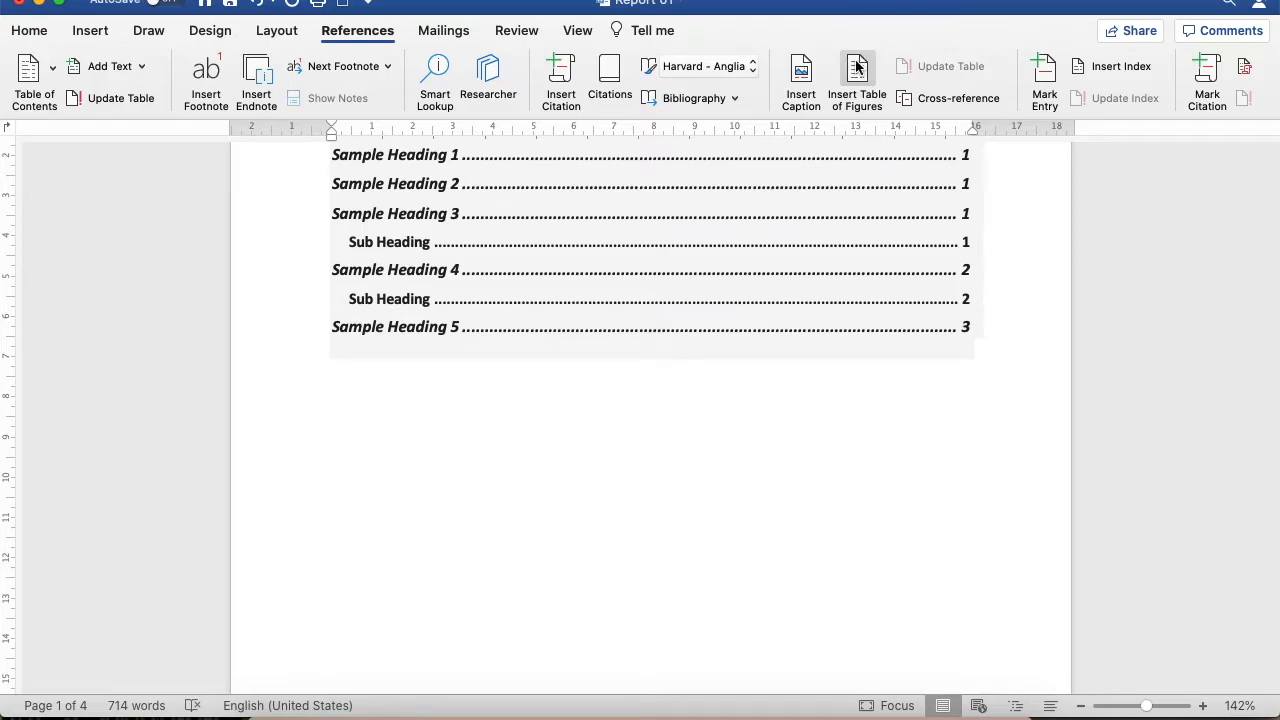
pyautogui.click(857, 67)
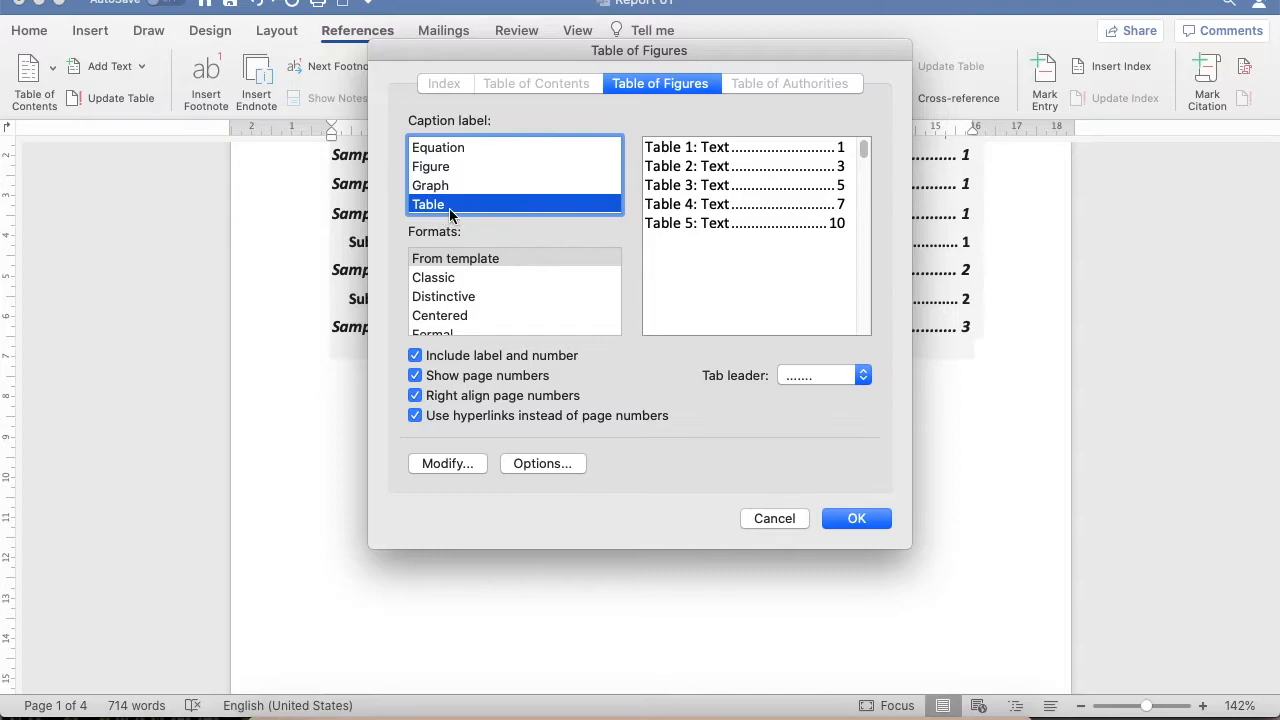
pyautogui.click(855, 518)
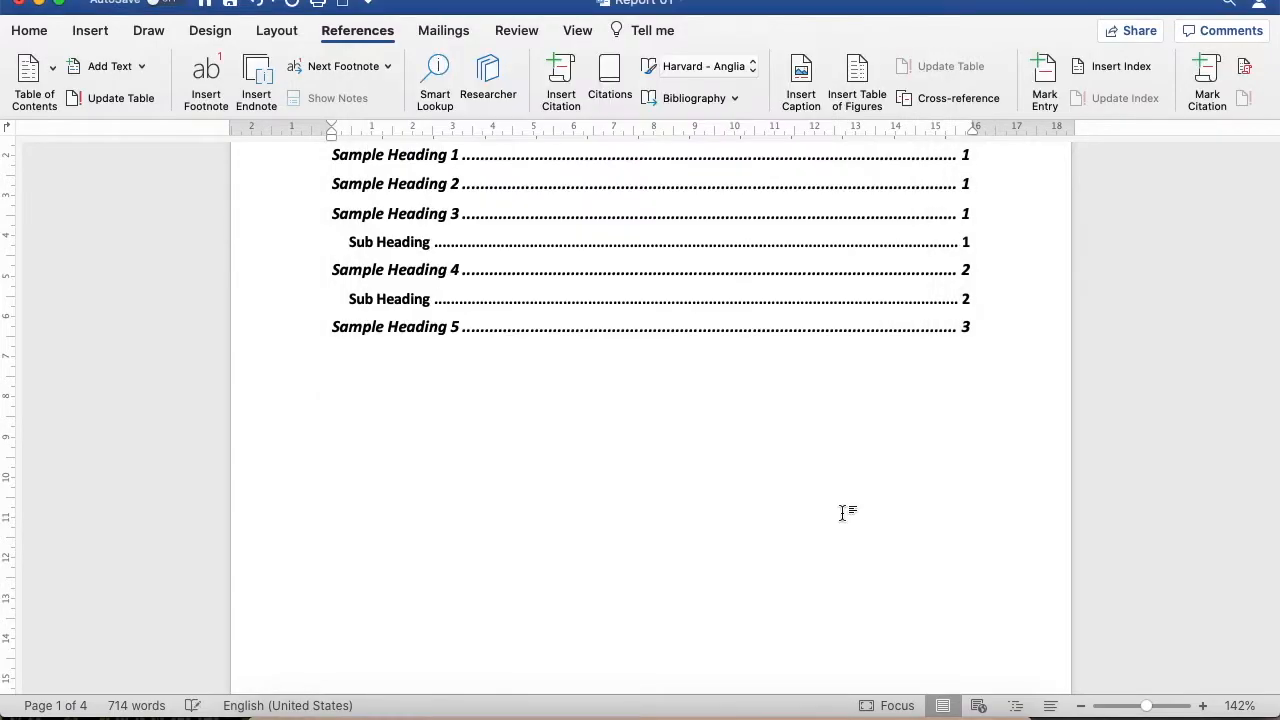
# Insert a list of the Figure captions below the list of tables, before "Sample Heading 1"
pyautogui.scroll(-5, 786, 440)
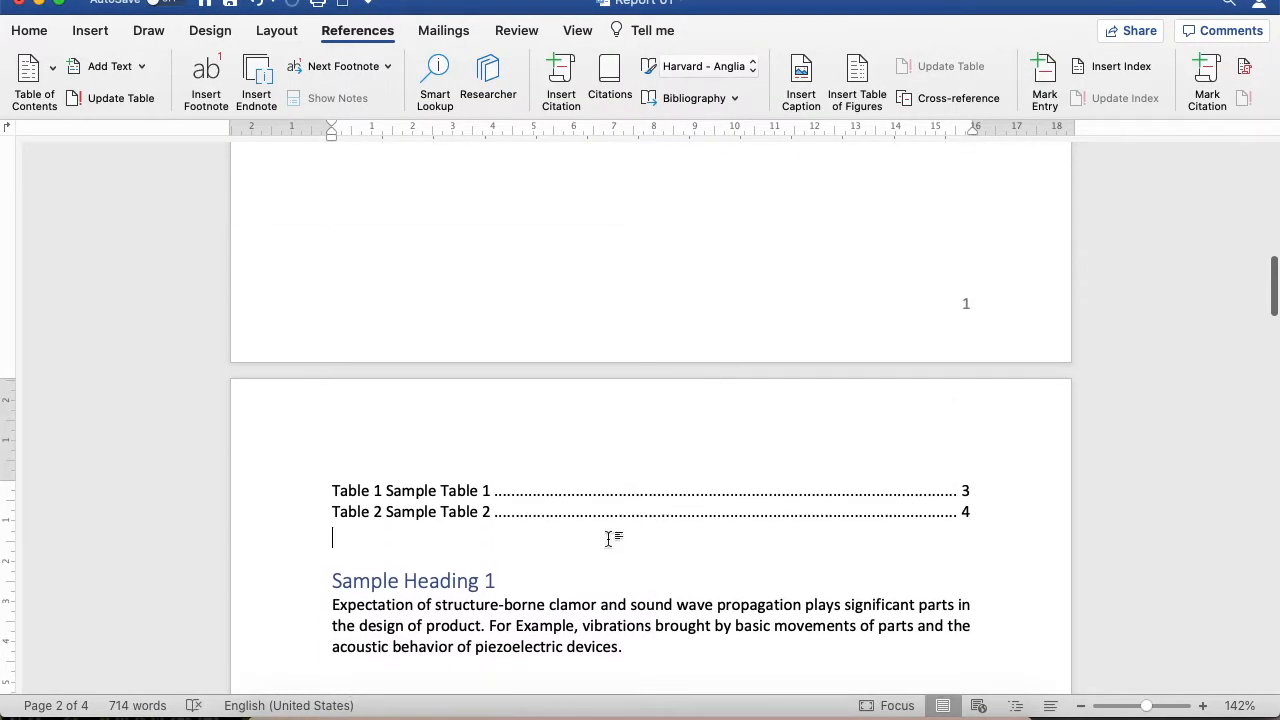
pyautogui.scroll(3, 687, 305)
pyautogui.scroll(10, 687, 305)
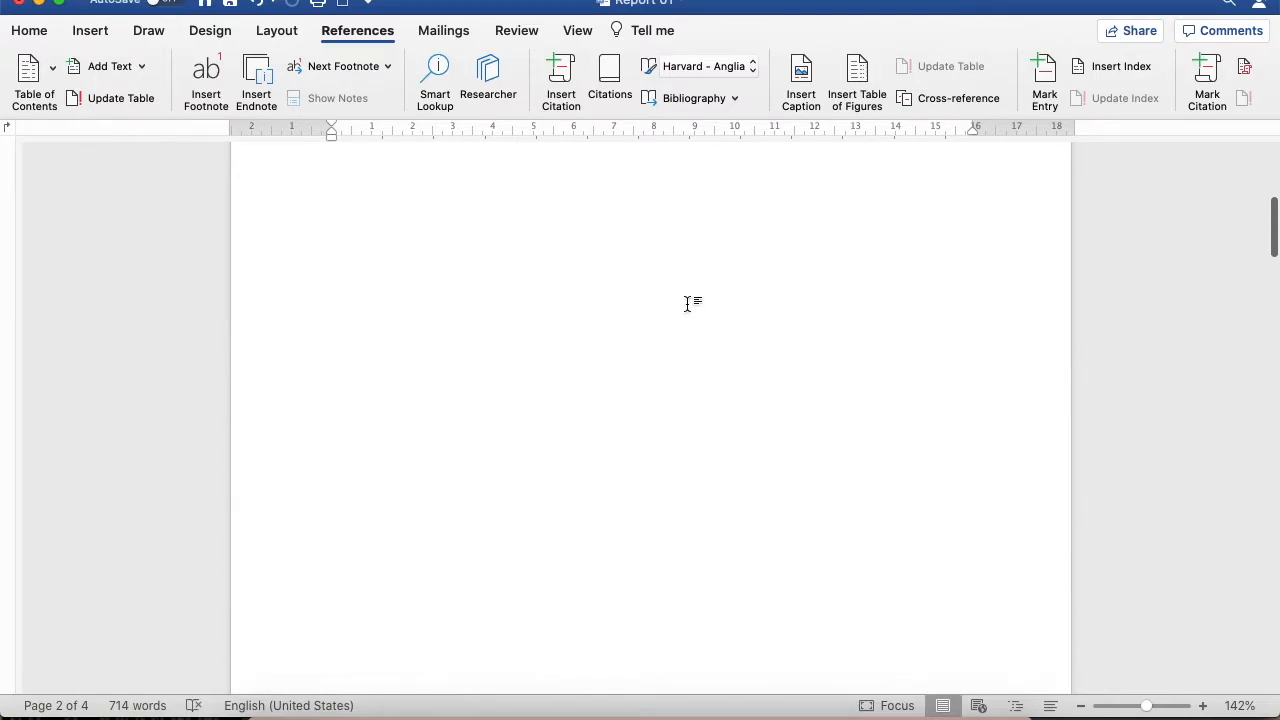
pyautogui.scroll(-6, 700, 295)
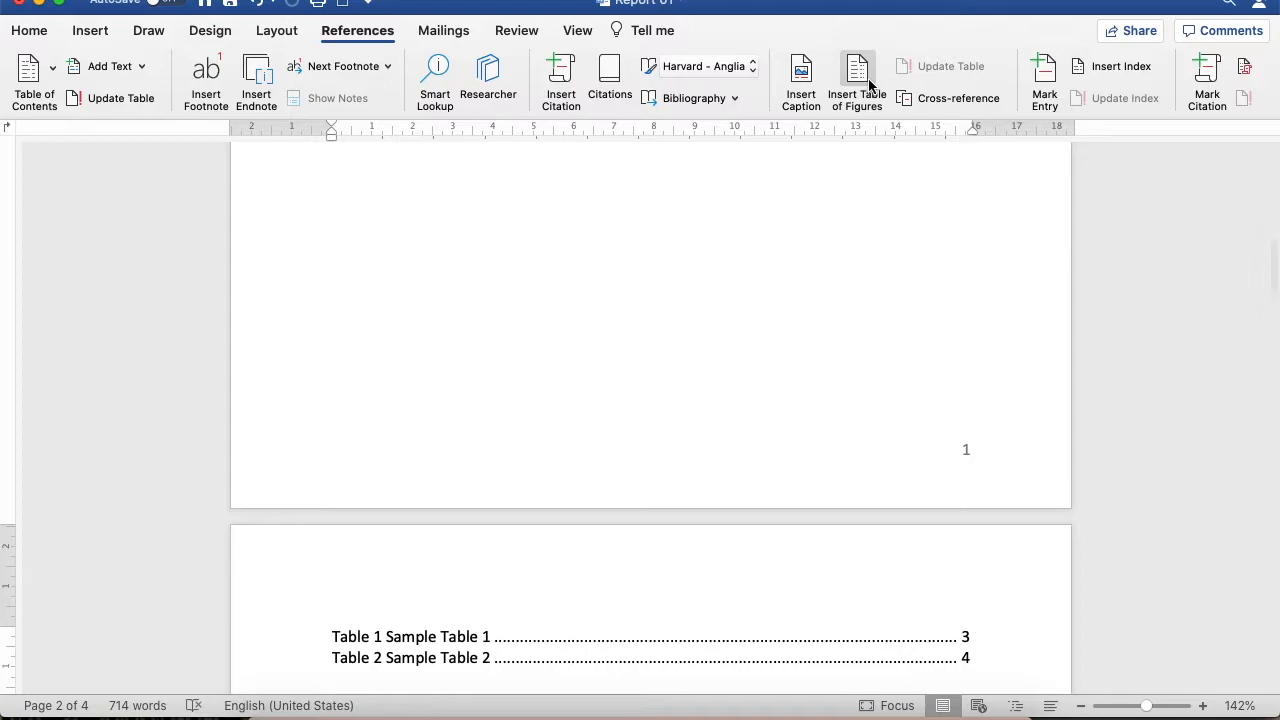
pyautogui.click(860, 65)
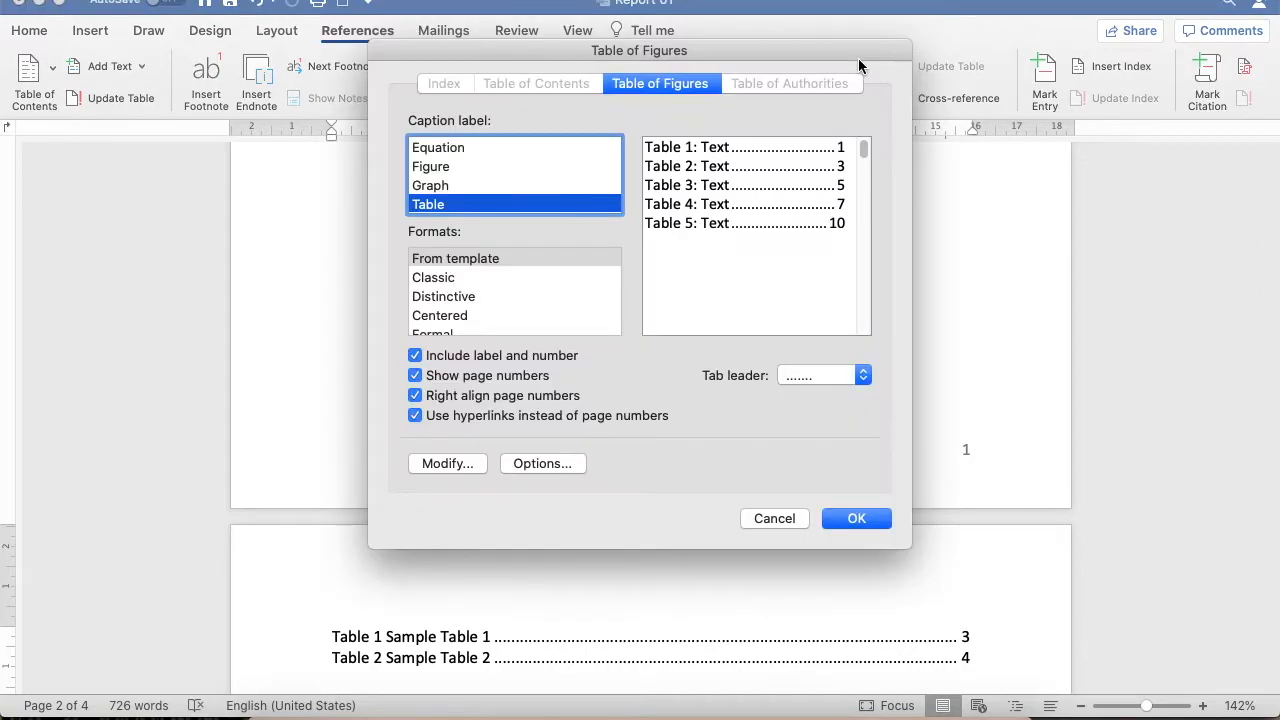
pyautogui.scroll(1, 438, 192)
pyautogui.scroll(-2, 436, 195)
pyautogui.scroll(1, 440, 185)
pyautogui.click(440, 166)
pyautogui.click(850, 518)
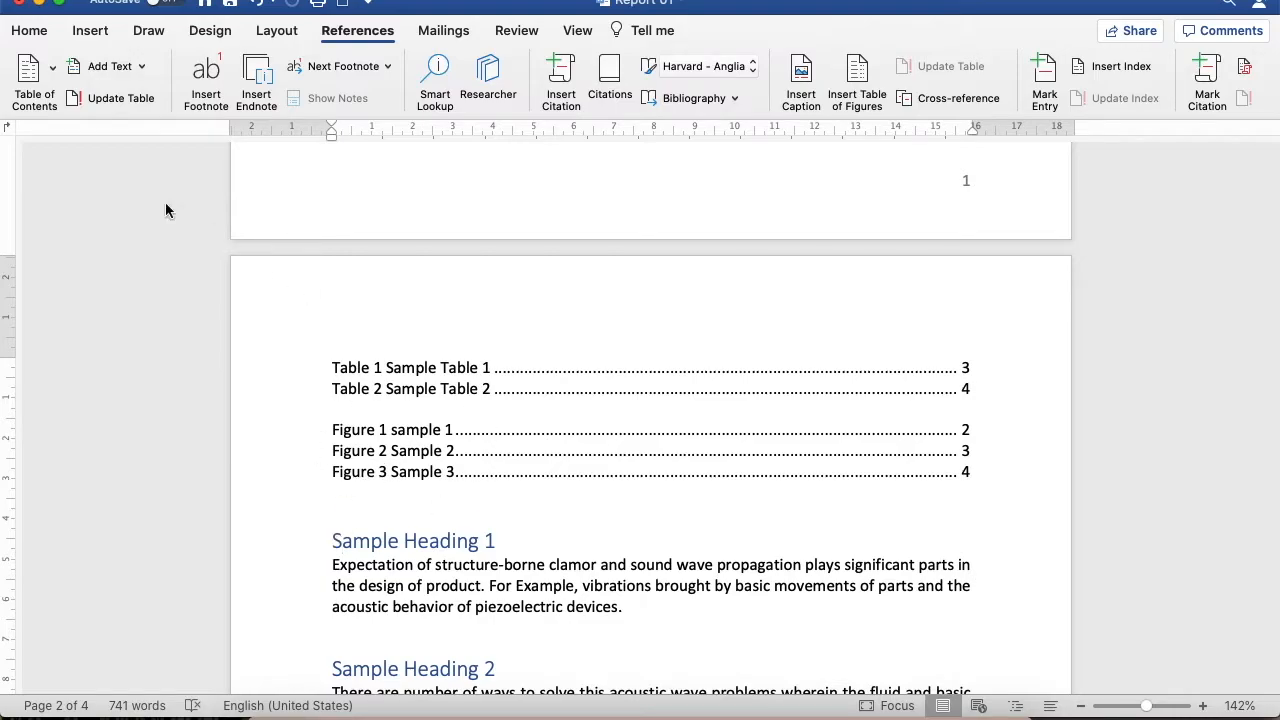
# Insert a page break before "Sample Heading 1" so that the body text starts on its own page
pyautogui.click(90, 30)
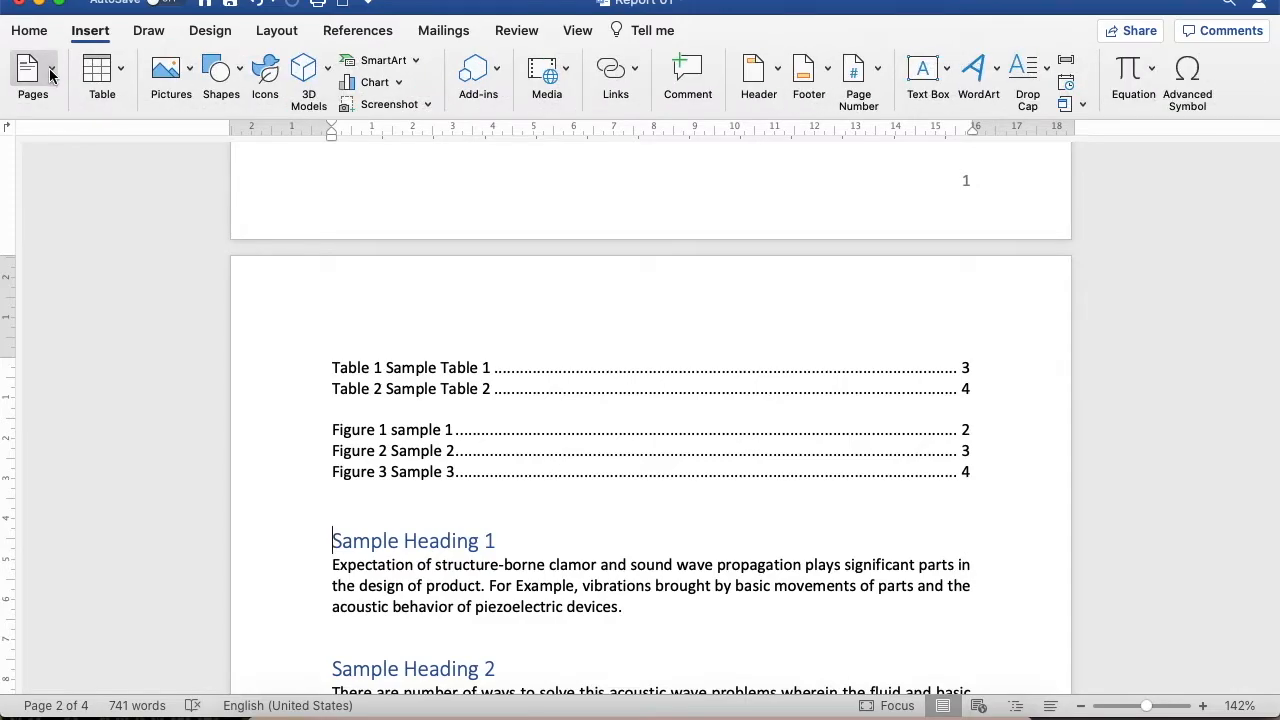
pyautogui.click(45, 72)
pyautogui.click(124, 145)
pyautogui.scroll(-3, 463, 327)
pyautogui.scroll(15, 463, 327)
pyautogui.scroll(10, 463, 327)
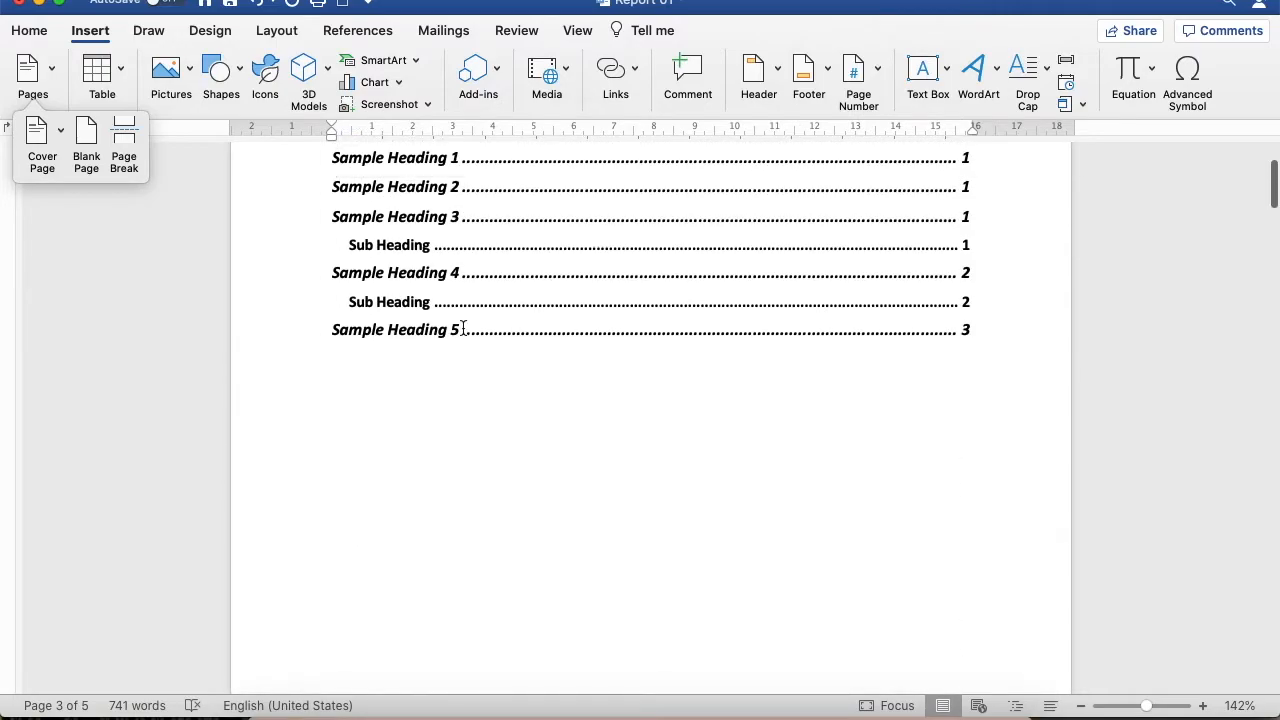
pyautogui.click(507, 528)
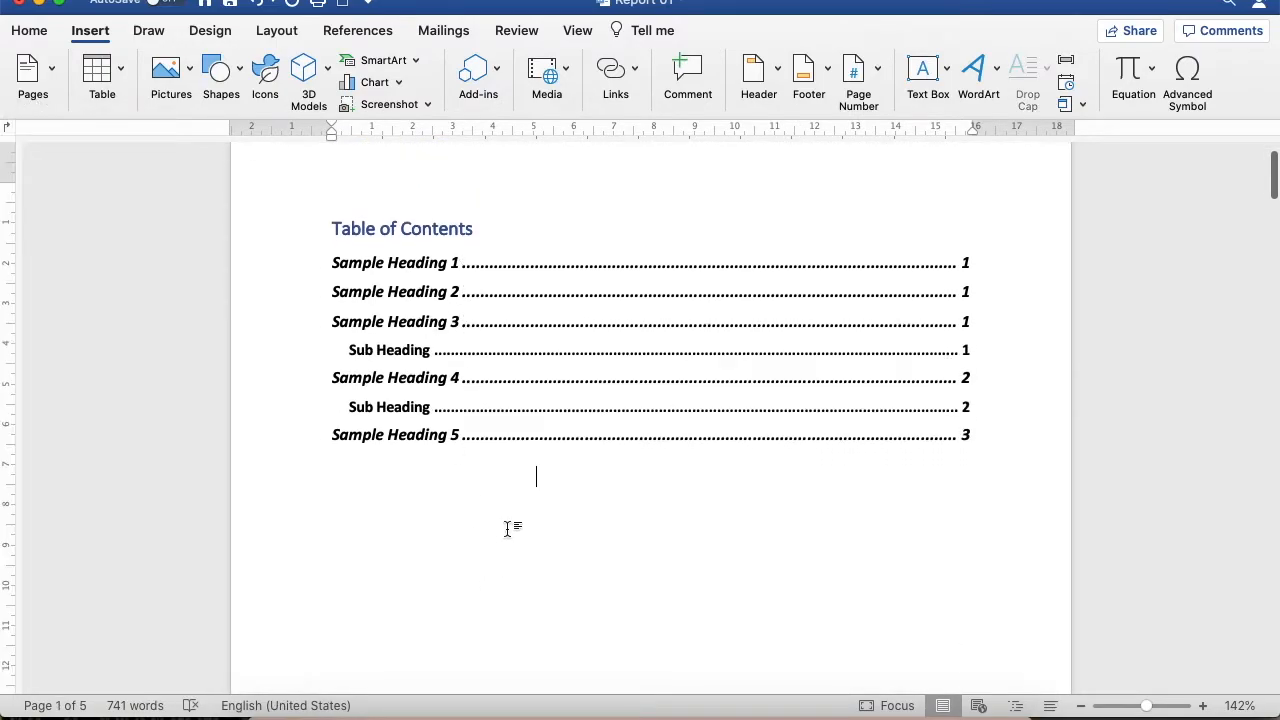
# Start a new citation source at the end of the Sample Heading 1 paragraph, with ABC as the author
pyautogui.scroll(-2, 507, 528)
pyautogui.scroll(-15, 507, 528)
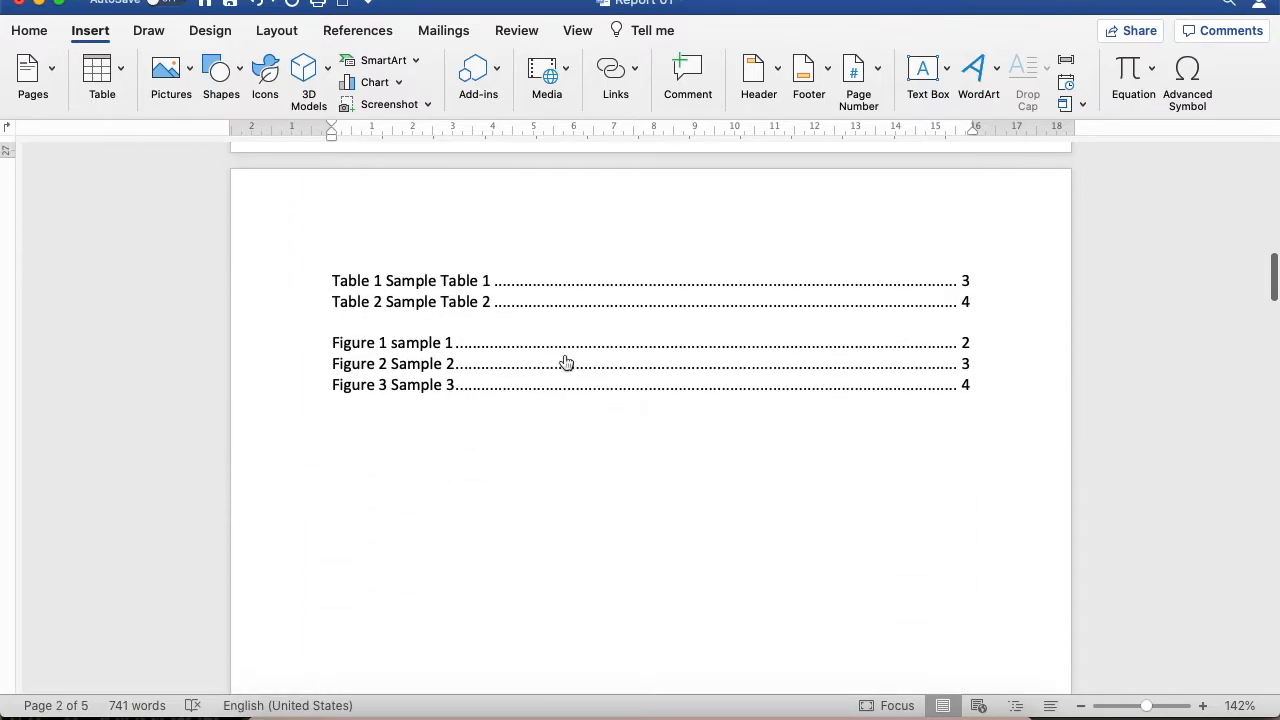
pyautogui.scroll(-10, 437, 372)
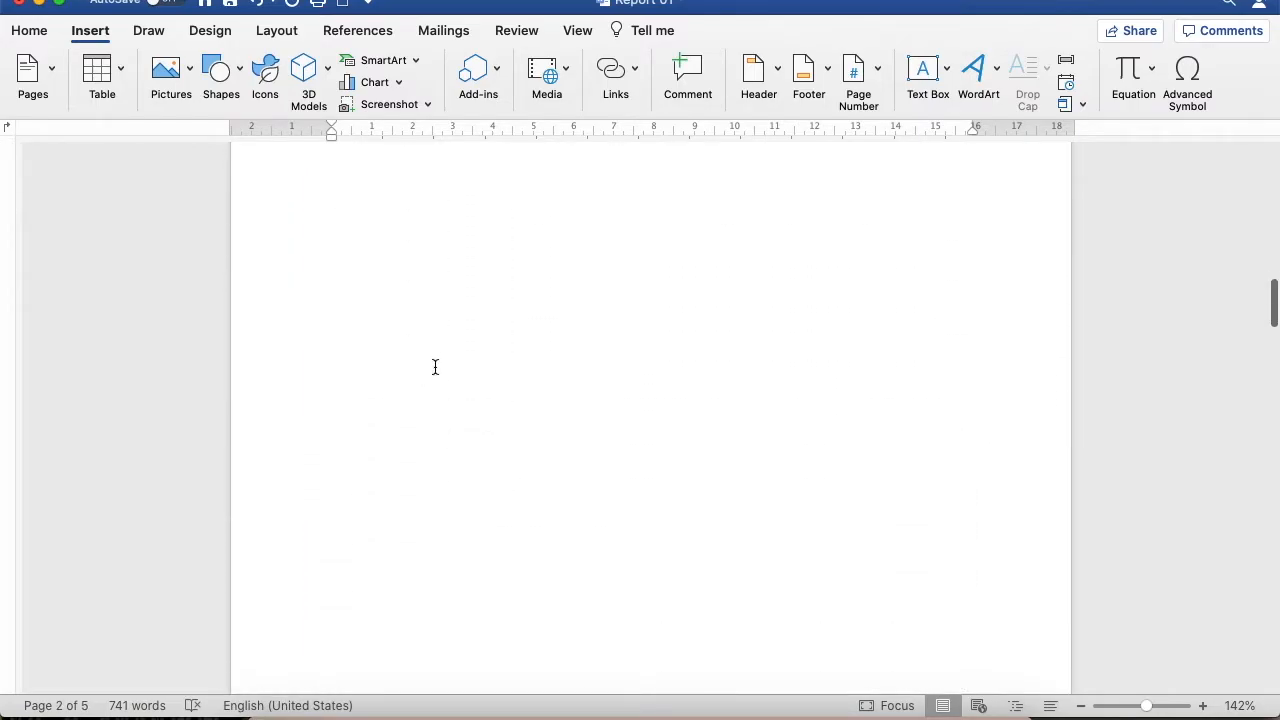
pyautogui.click(636, 383)
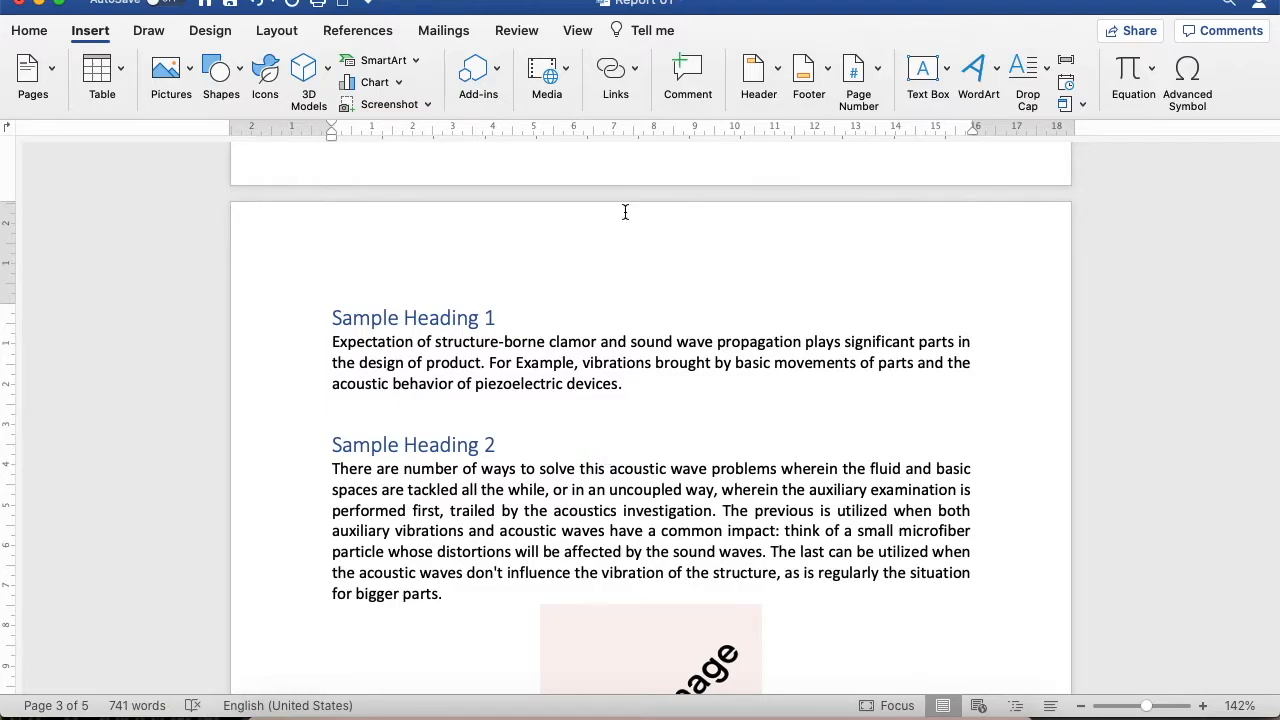
pyautogui.click(344, 33)
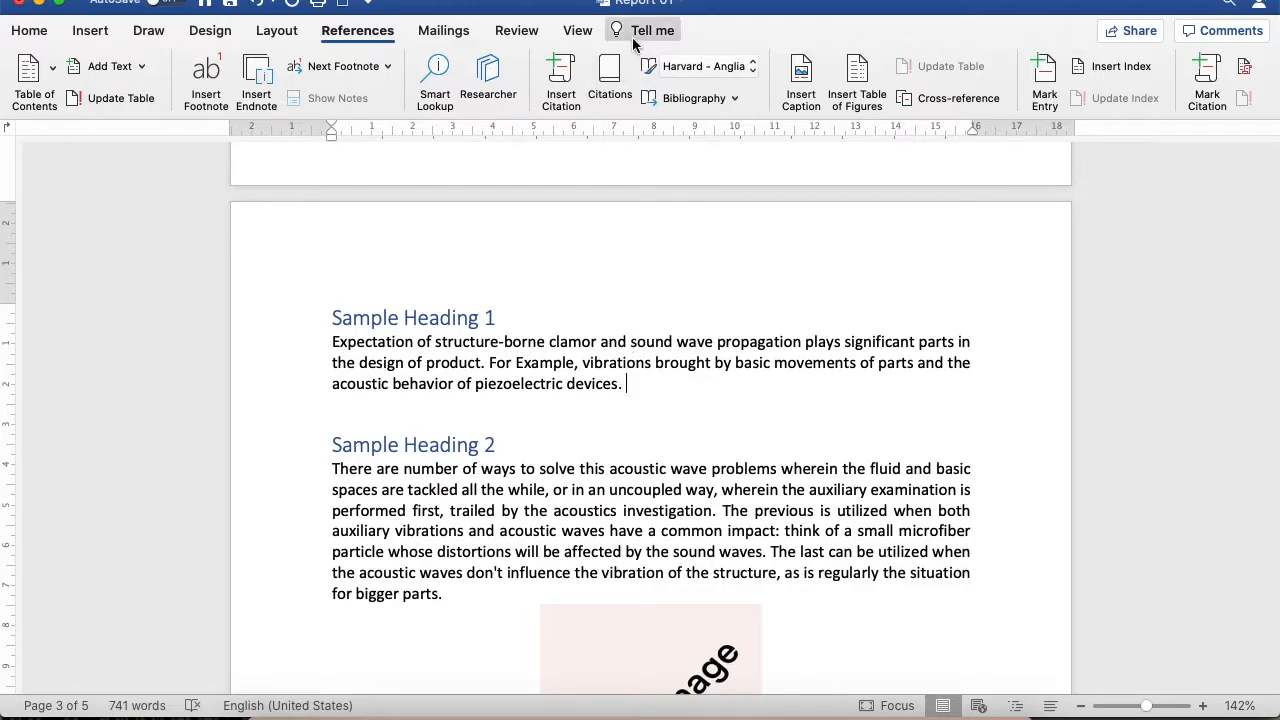
pyautogui.click(563, 68)
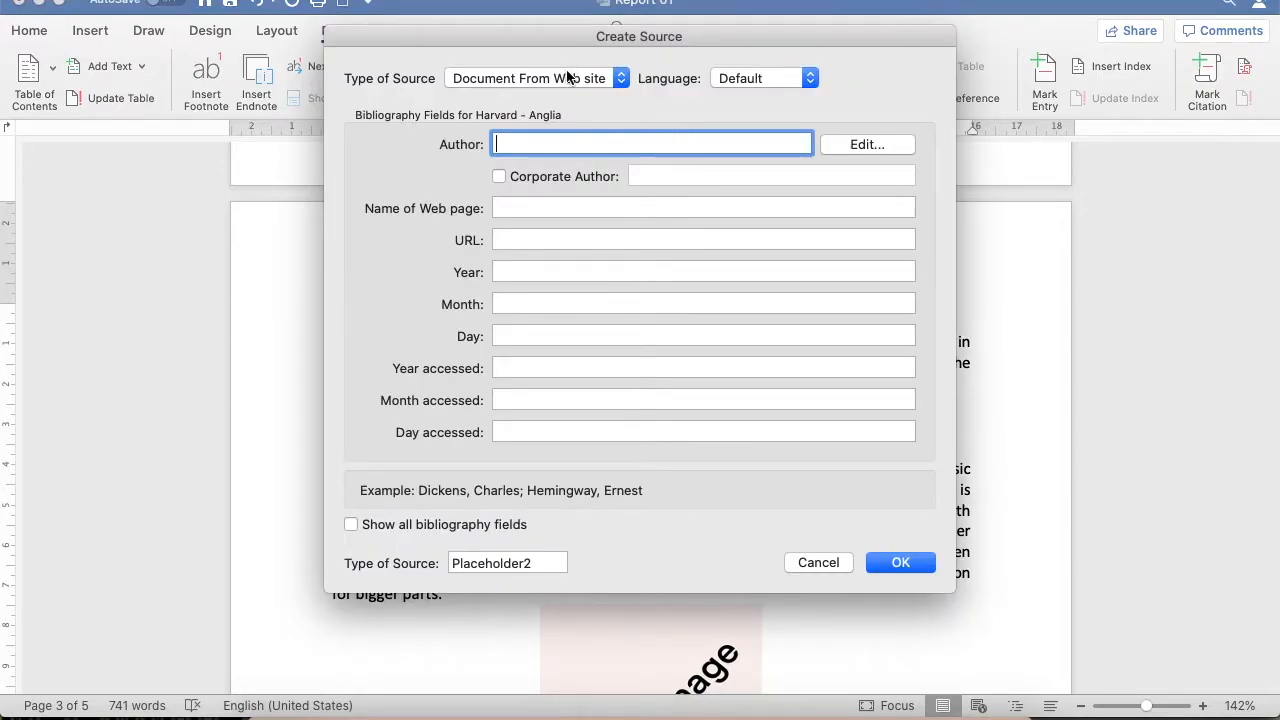
pyautogui.write('ABC')
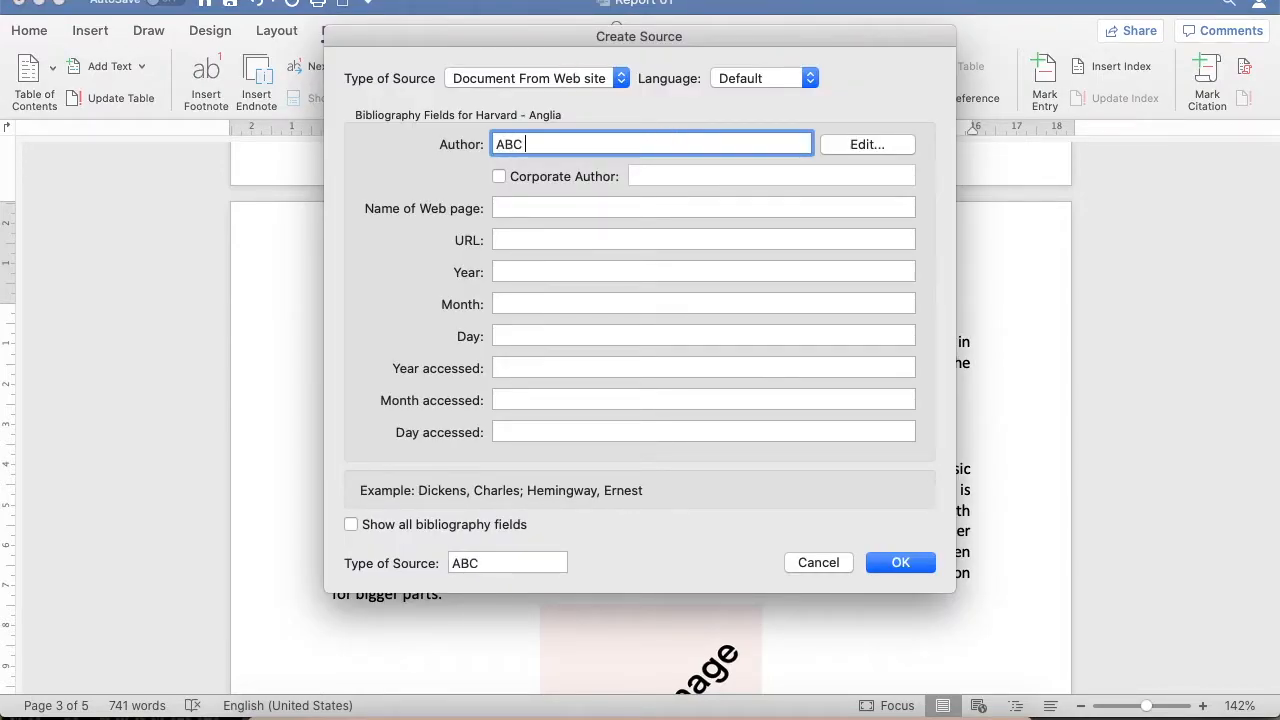
pyautogui.click(527, 208)
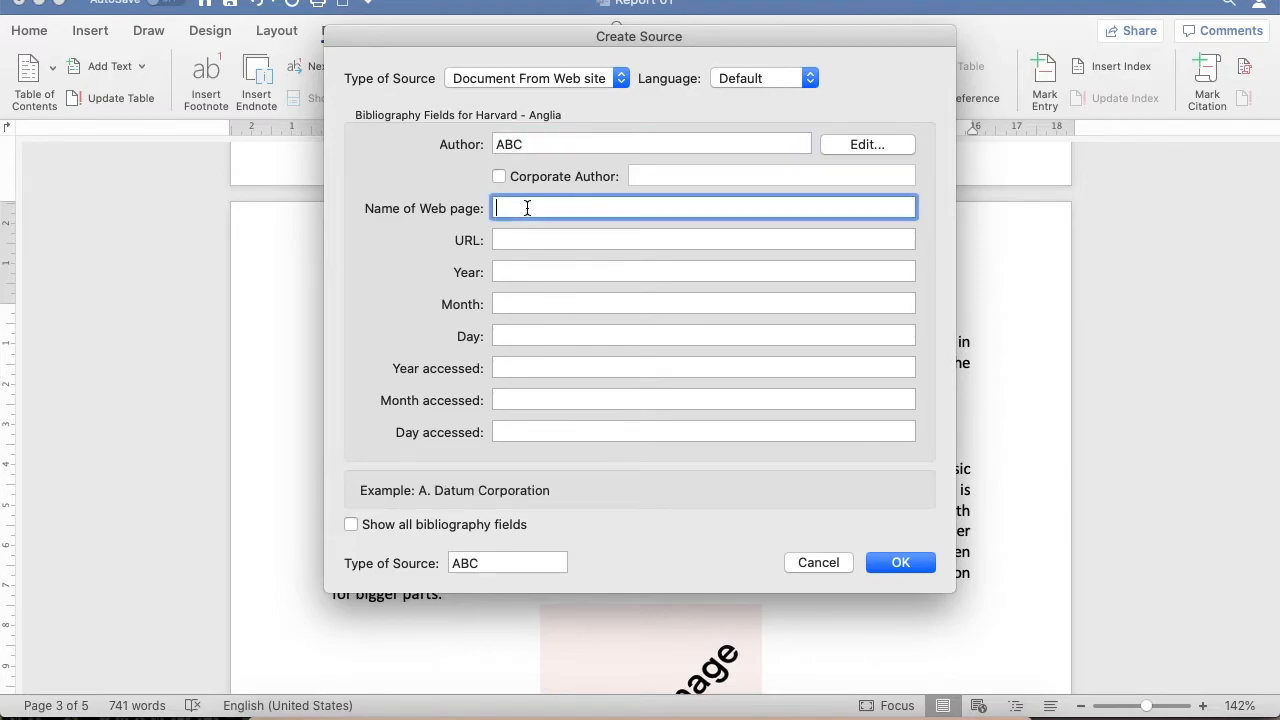
# Set the source type to Book with the title "XYZ" and insert the citation
pyautogui.click(622, 82)
pyautogui.scroll(1, 570, 94)
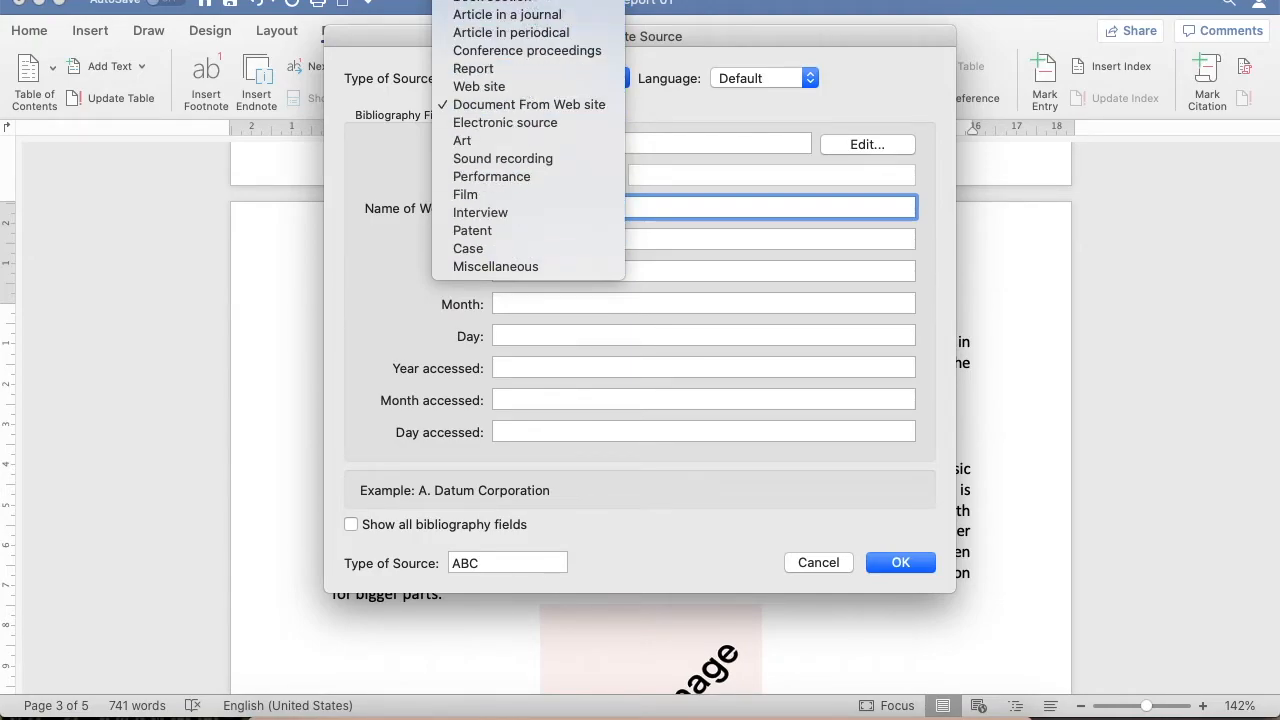
pyautogui.click(500, 10)
pyautogui.click(533, 142)
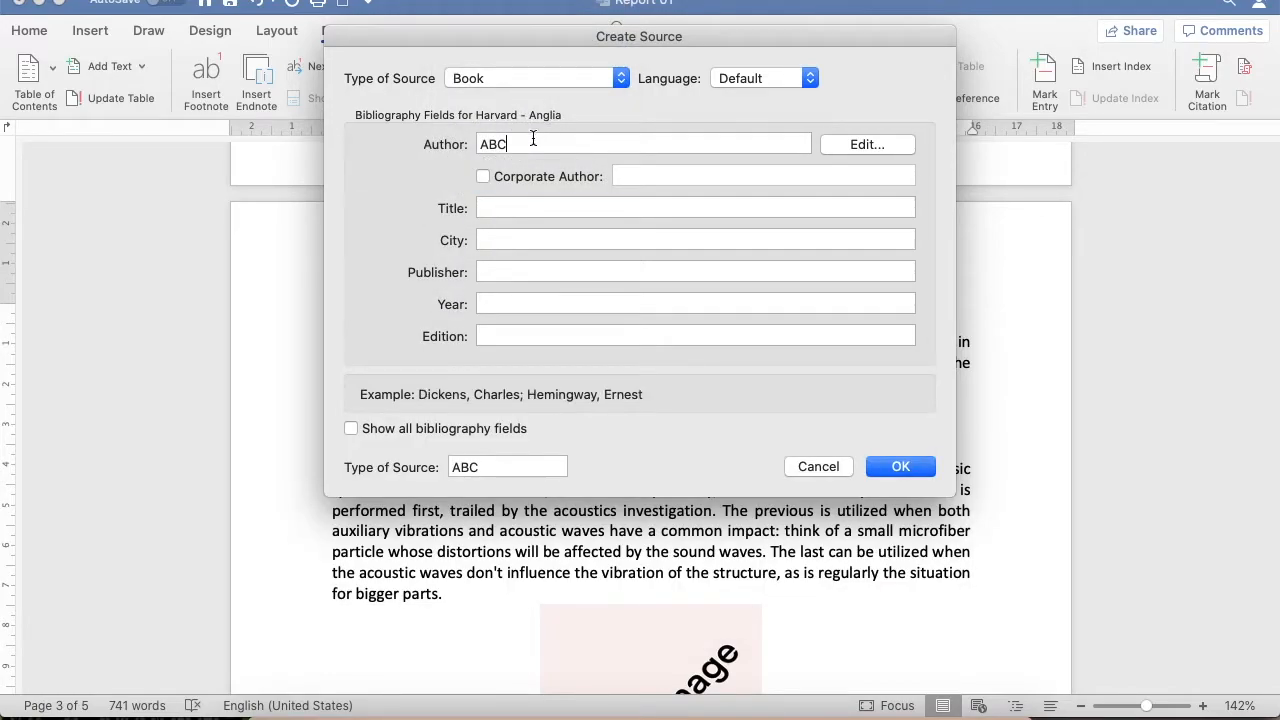
pyautogui.click(527, 205)
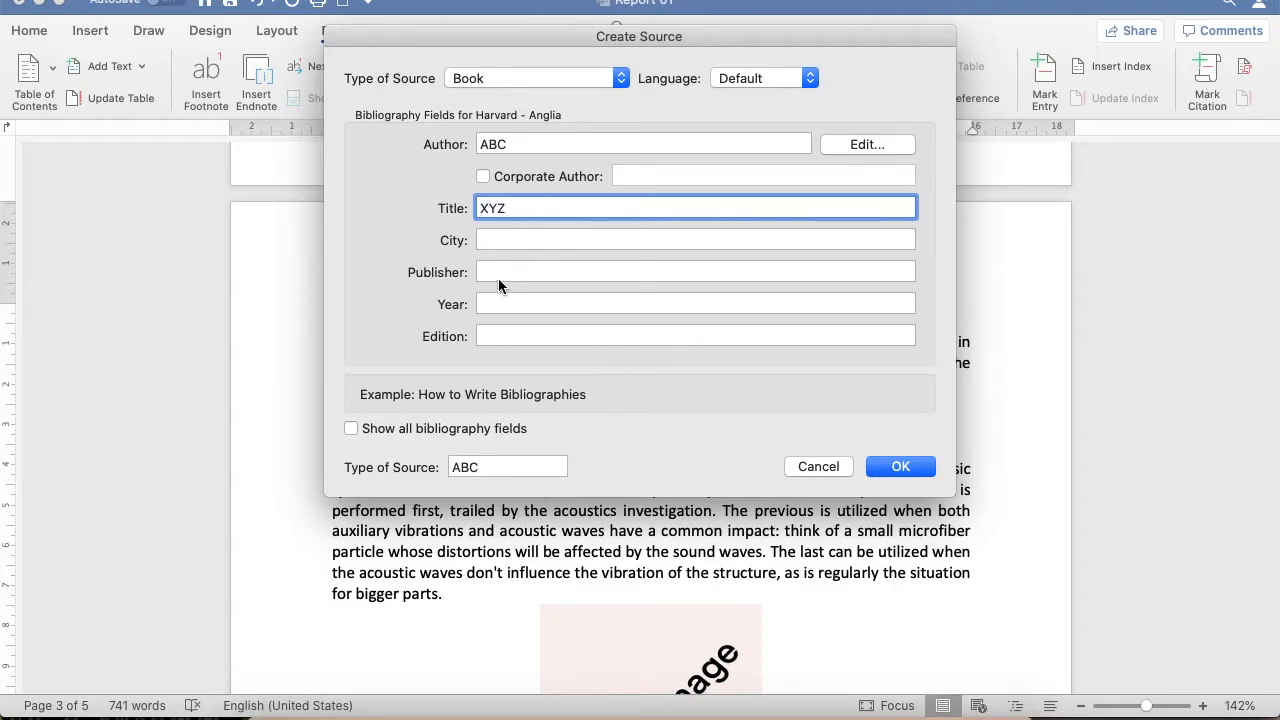
pyautogui.click(905, 477)
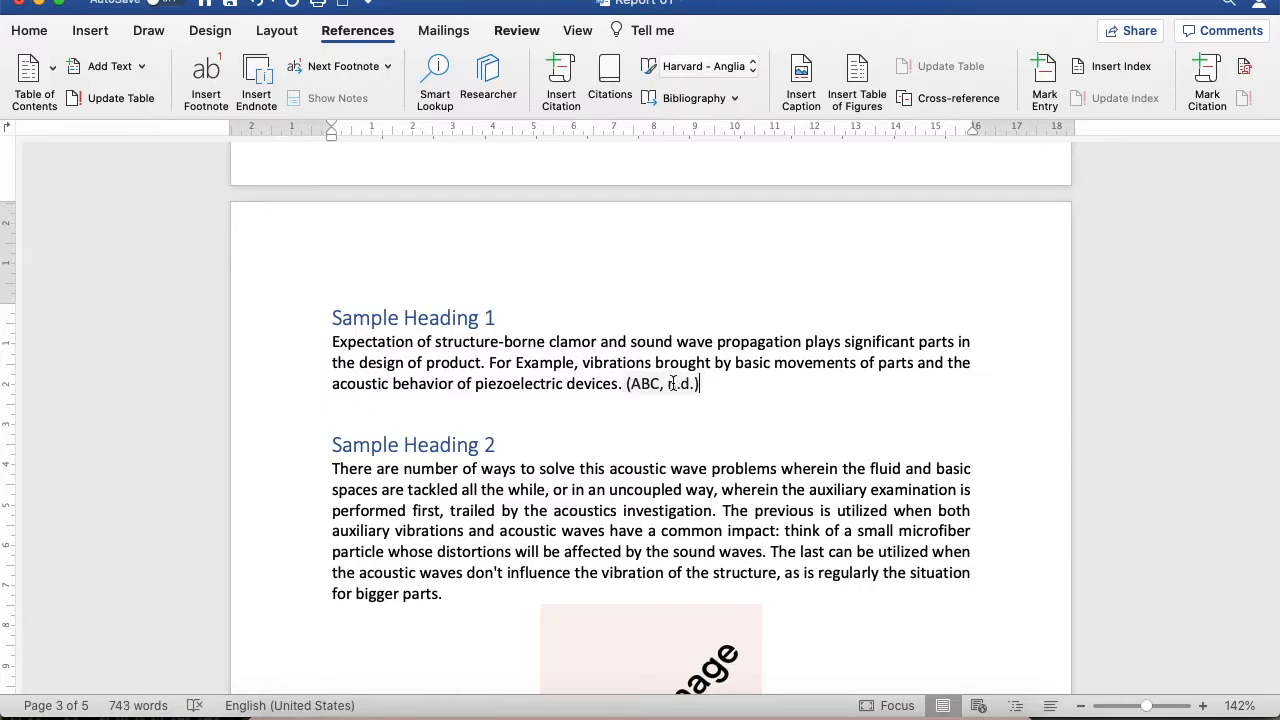
# Switch the citation and bibliography style to IEEE
pyautogui.click(635, 383)
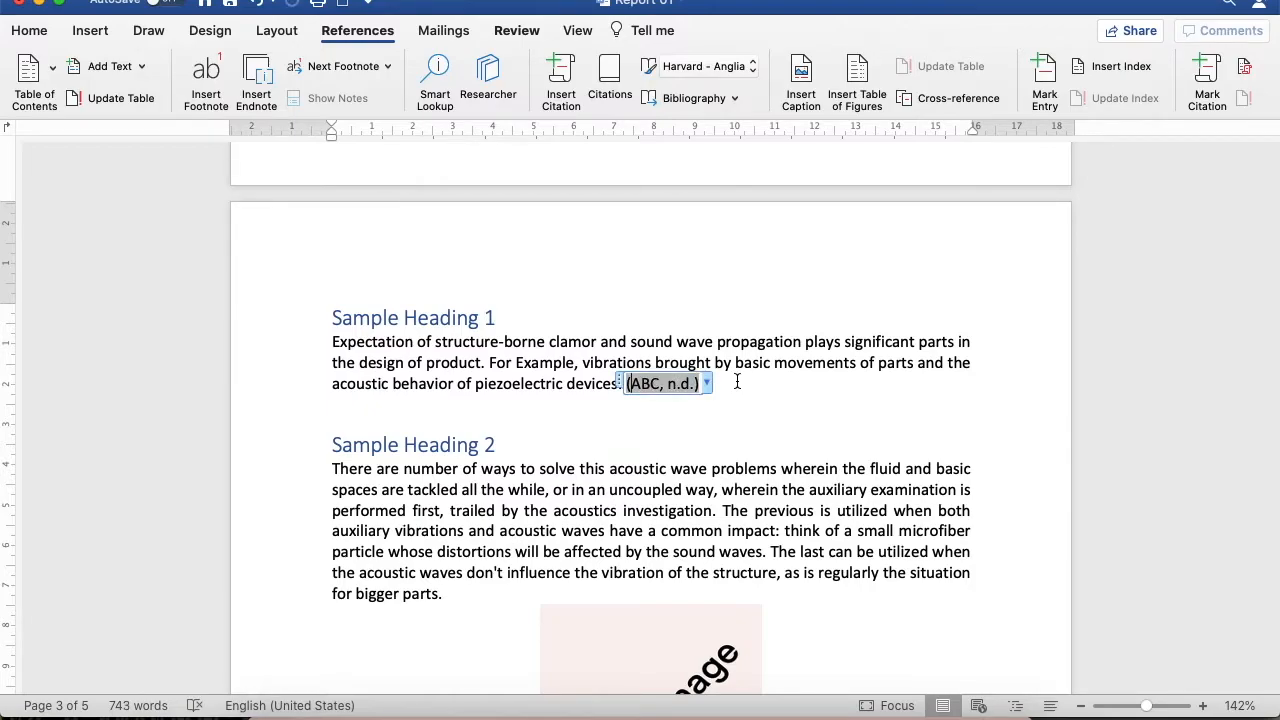
pyautogui.click(709, 66)
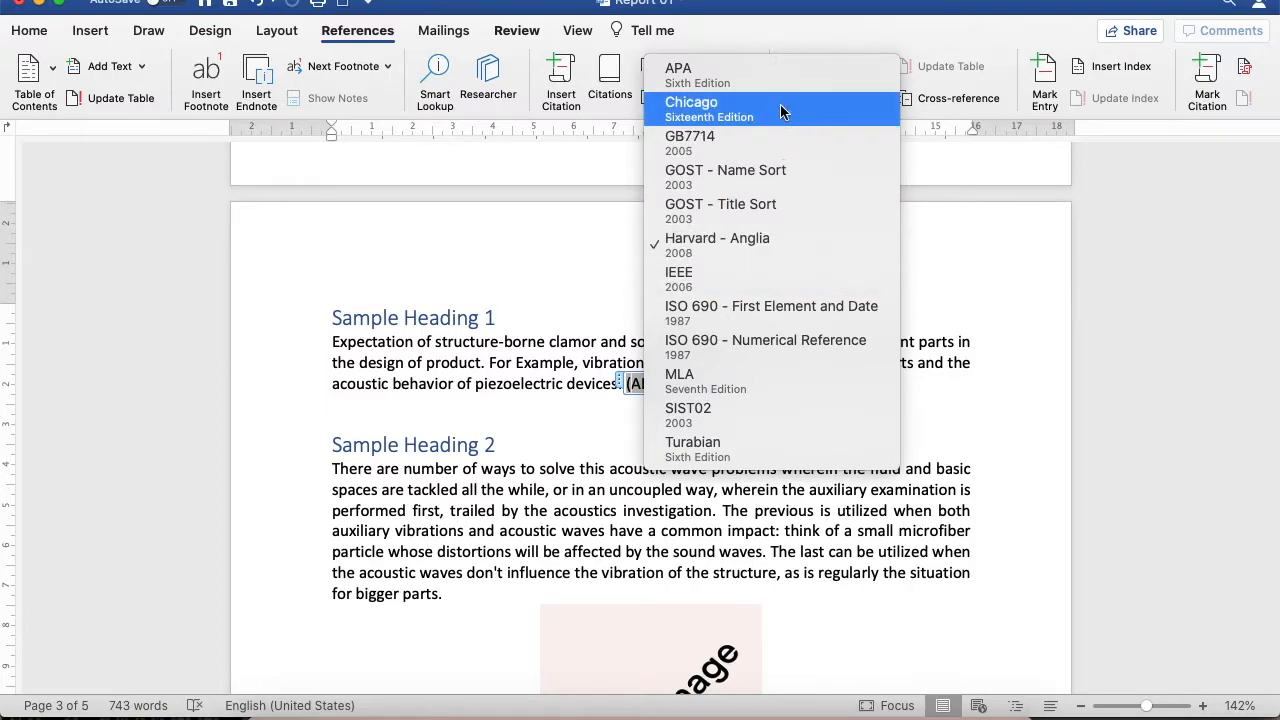
pyautogui.click(723, 271)
pyautogui.click(711, 364)
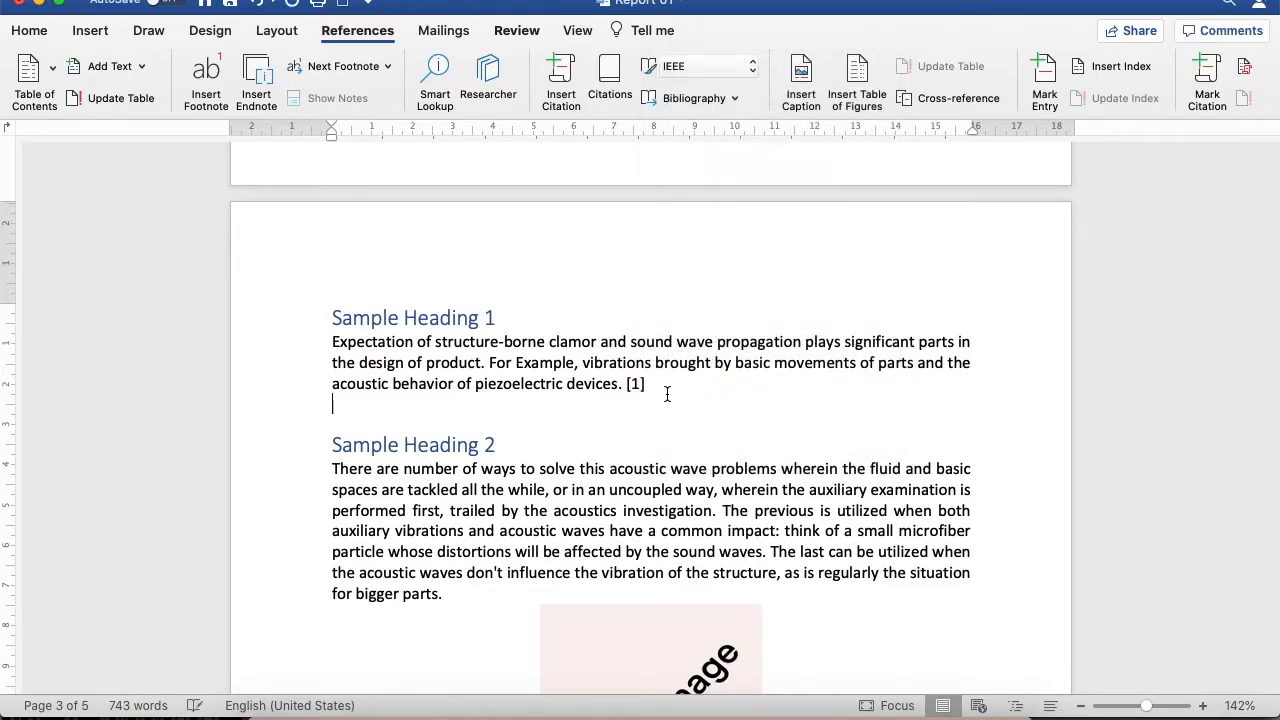
# Insert a citation at the end of the Sample Heading 3 paragraph from a new Report source, author ABS, title "wasdf"
pyautogui.scroll(-10, 667, 394)
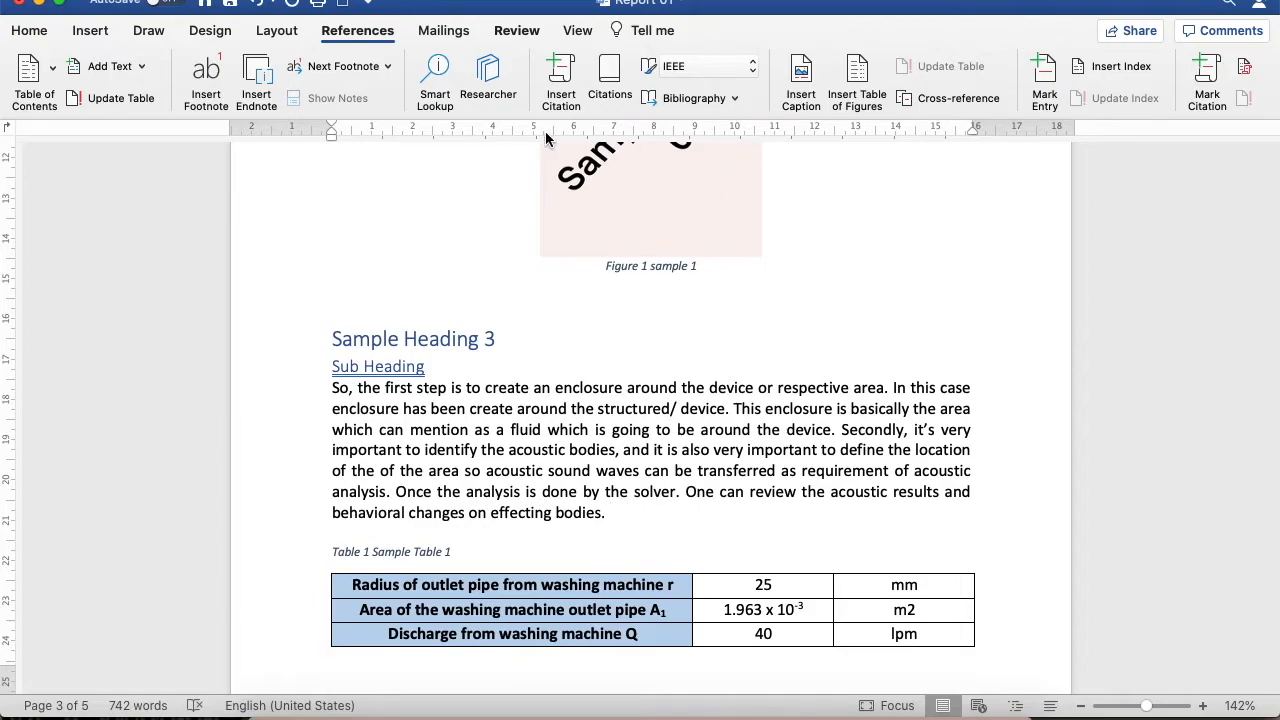
pyautogui.click(583, 65)
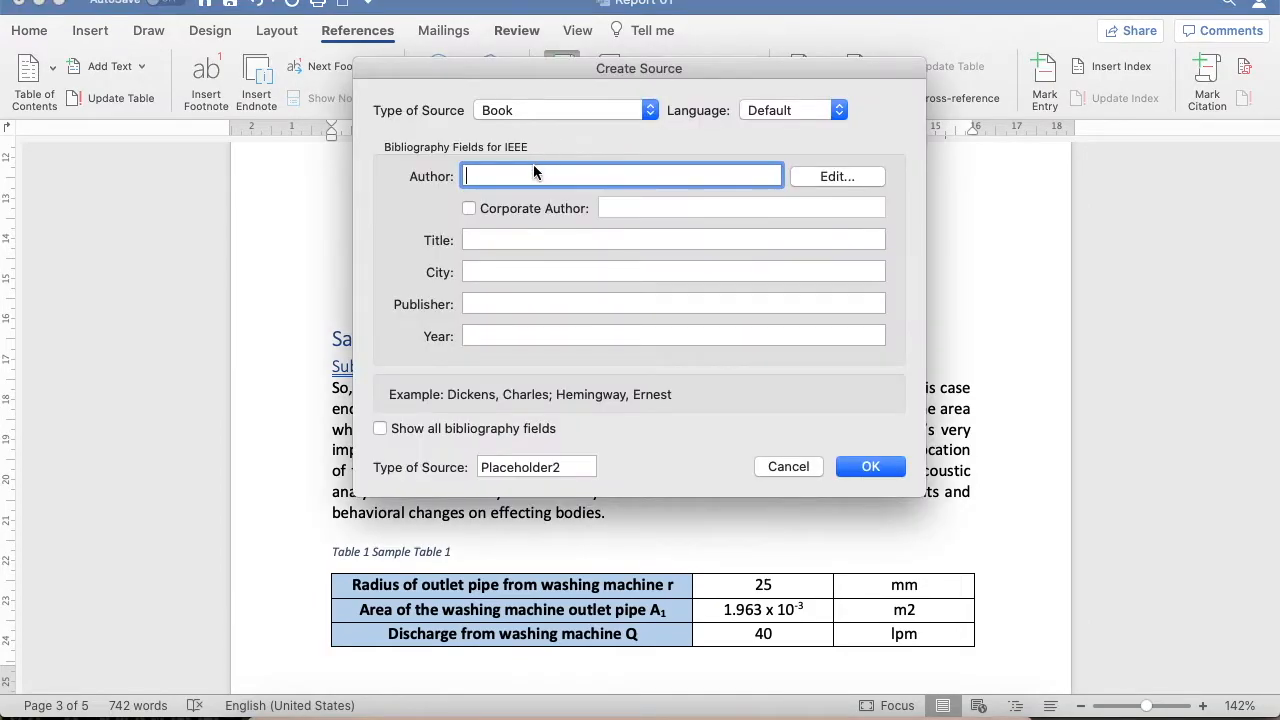
pyautogui.click(555, 112)
pyautogui.click(529, 202)
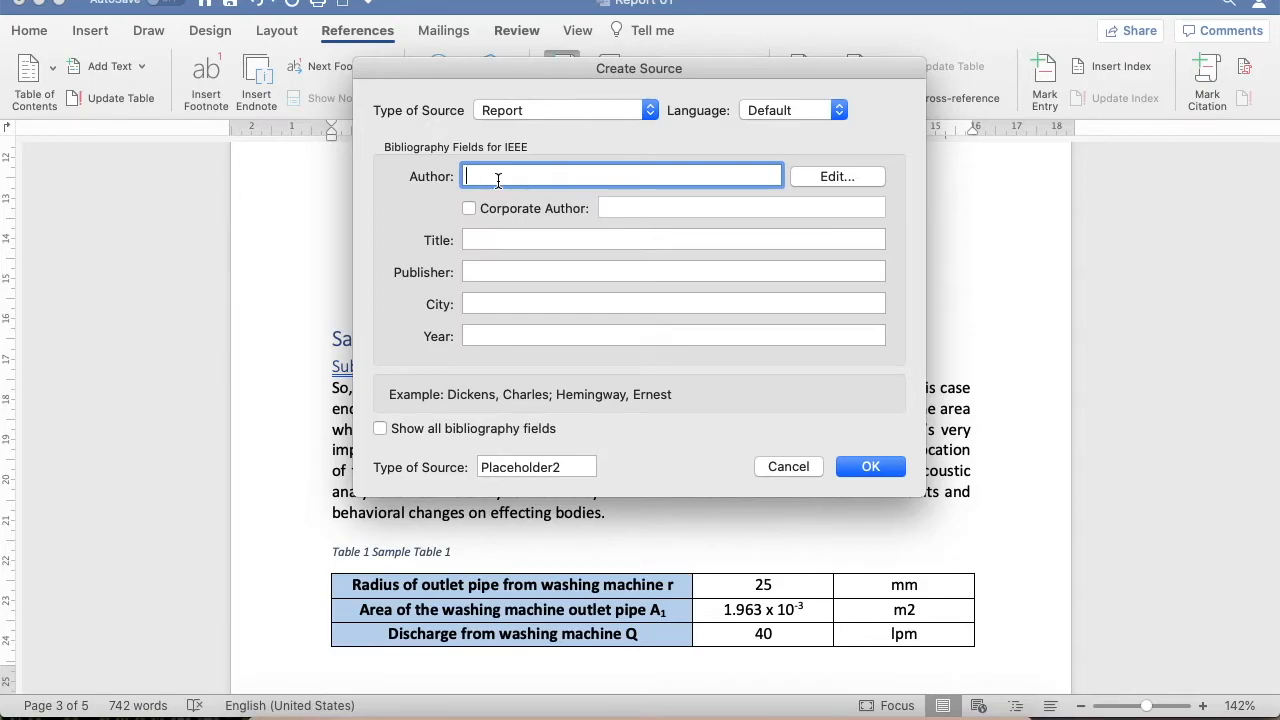
pyautogui.write('A')
pyautogui.press('BackSpace')
pyautogui.press('BackSpace')
pyautogui.write('AB')
pyautogui.click(531, 235)
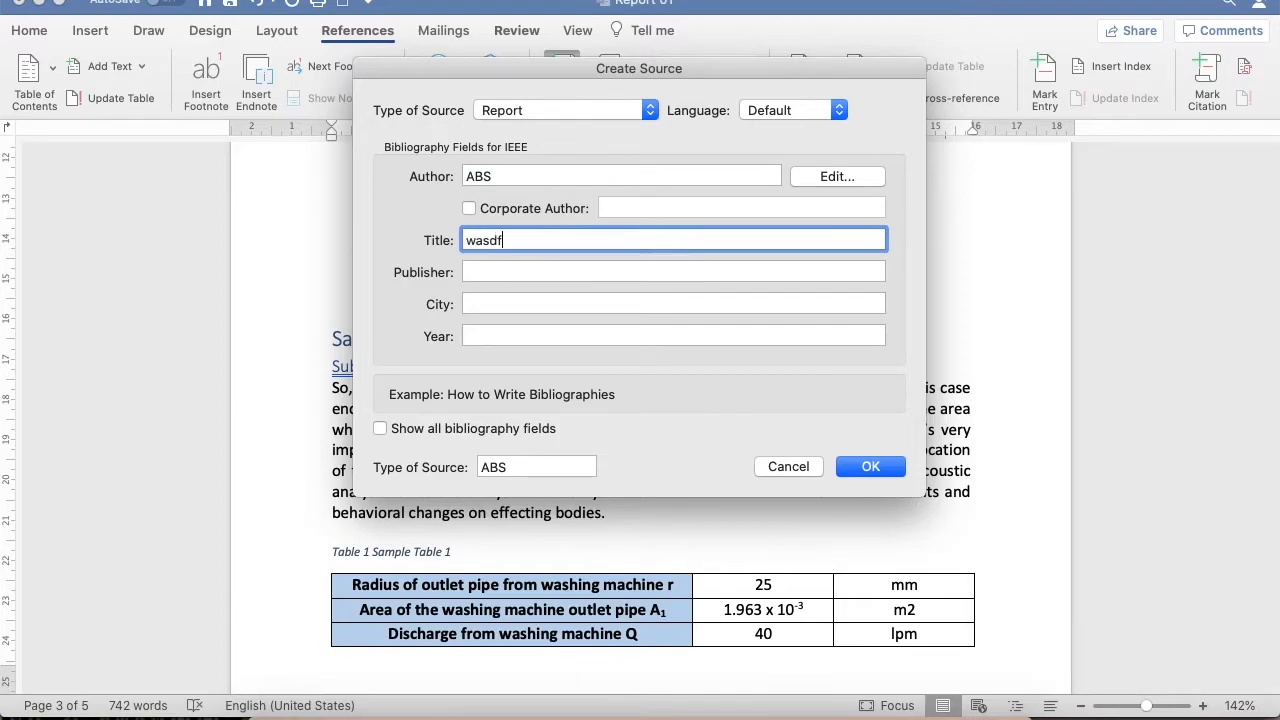
pyautogui.click(869, 466)
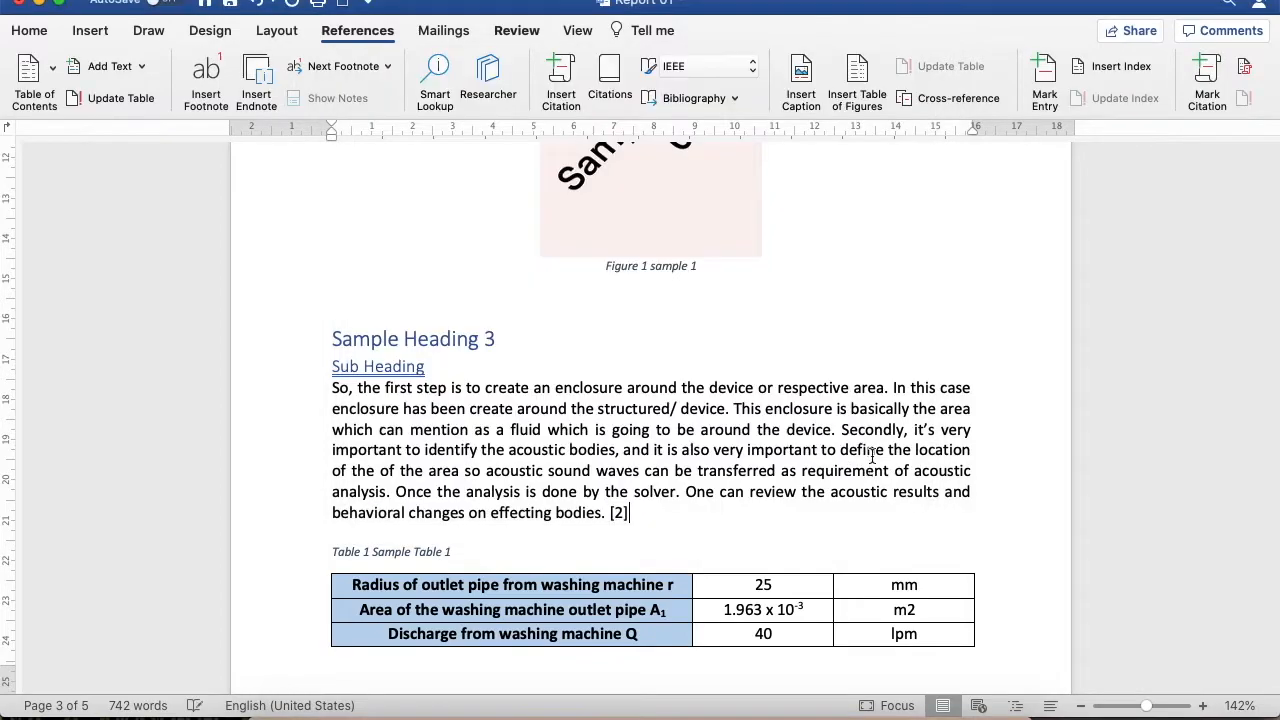
# Insert a page break below the Figure 3 caption to start a new page at the end of the report
pyautogui.scroll(-7, 675, 487)
pyautogui.scroll(5, 651, 206)
pyautogui.scroll(-5, 609, 346)
pyautogui.scroll(-3, 609, 346)
pyautogui.scroll(-4, 609, 346)
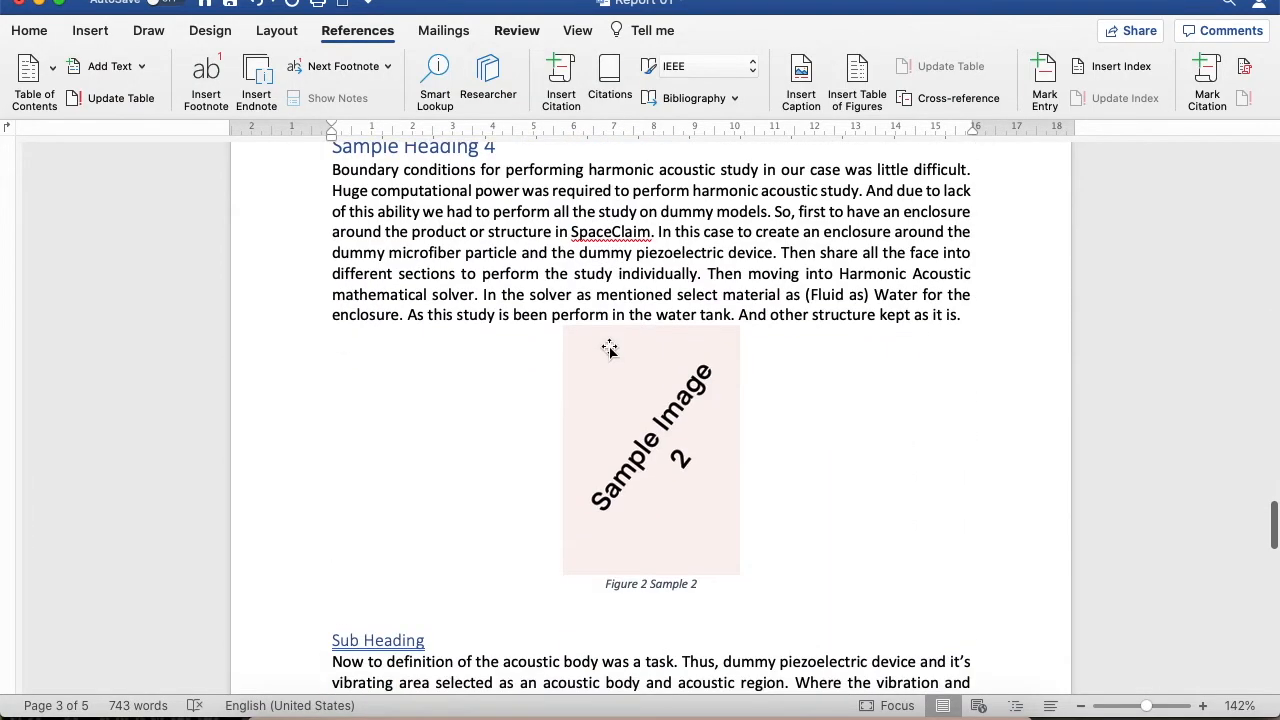
pyautogui.scroll(-6, 609, 346)
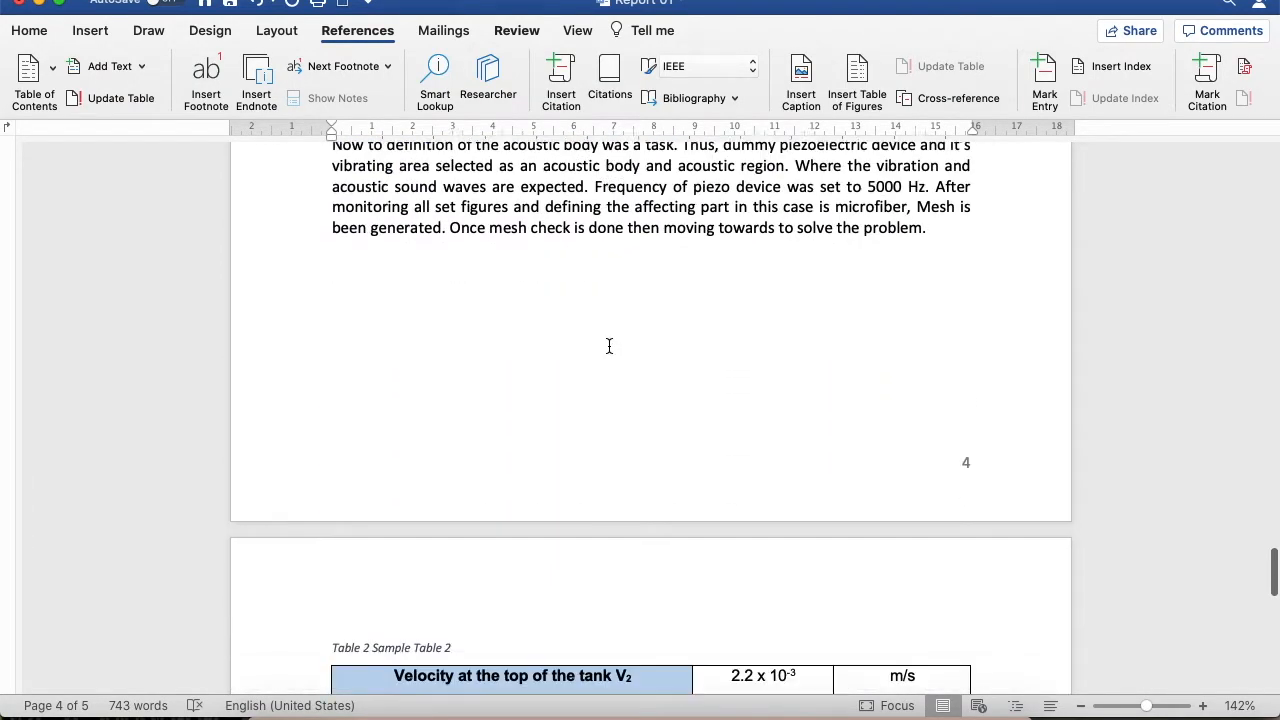
pyautogui.scroll(-8, 609, 346)
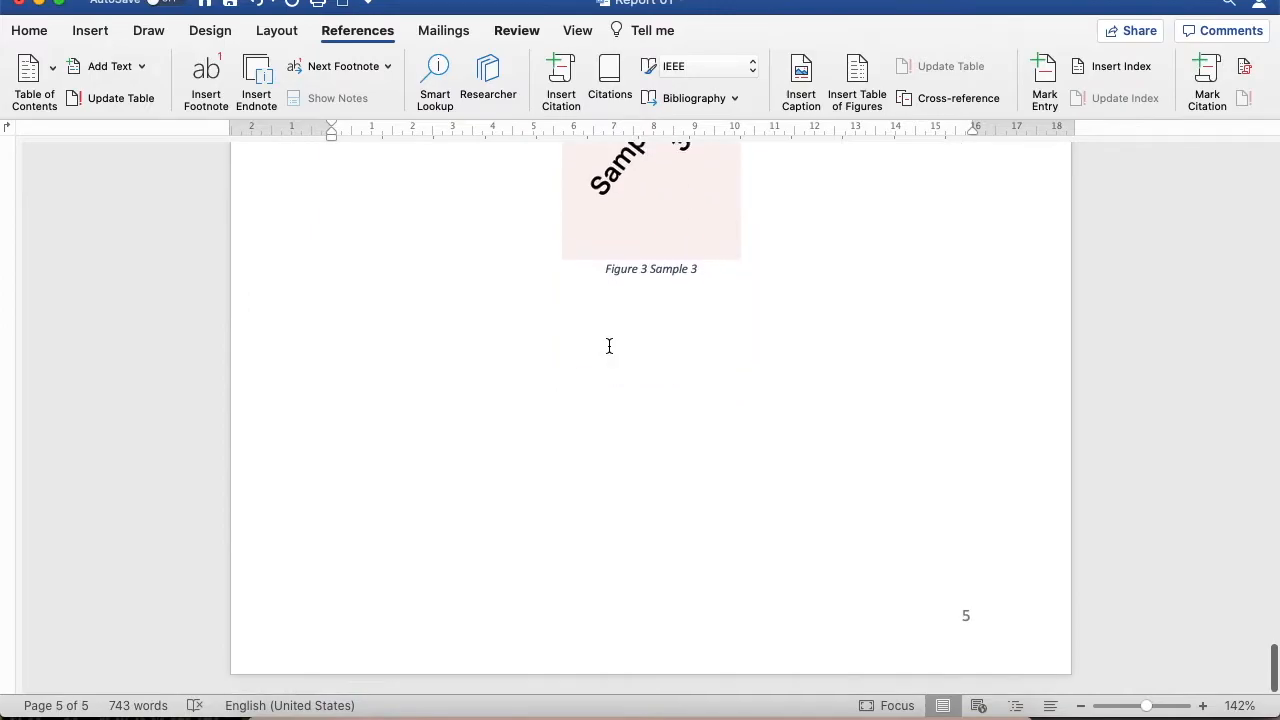
pyautogui.click(746, 331)
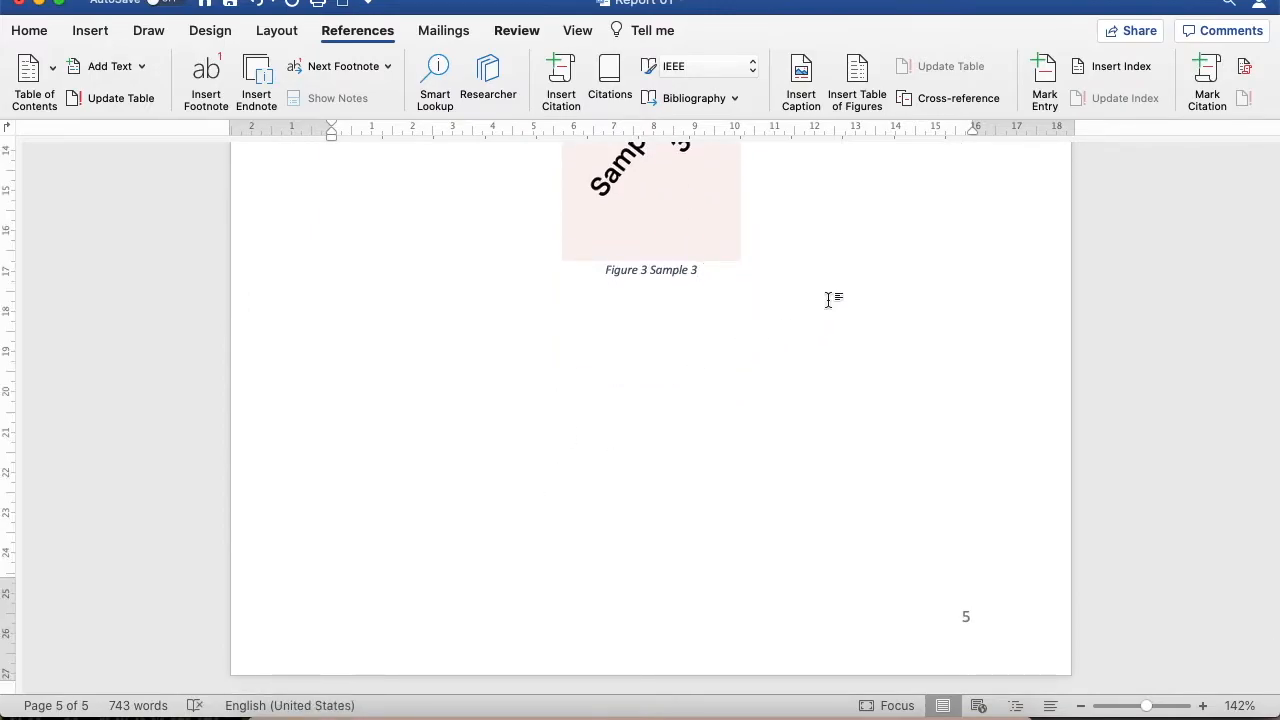
pyautogui.click(90, 30)
pyautogui.click(33, 78)
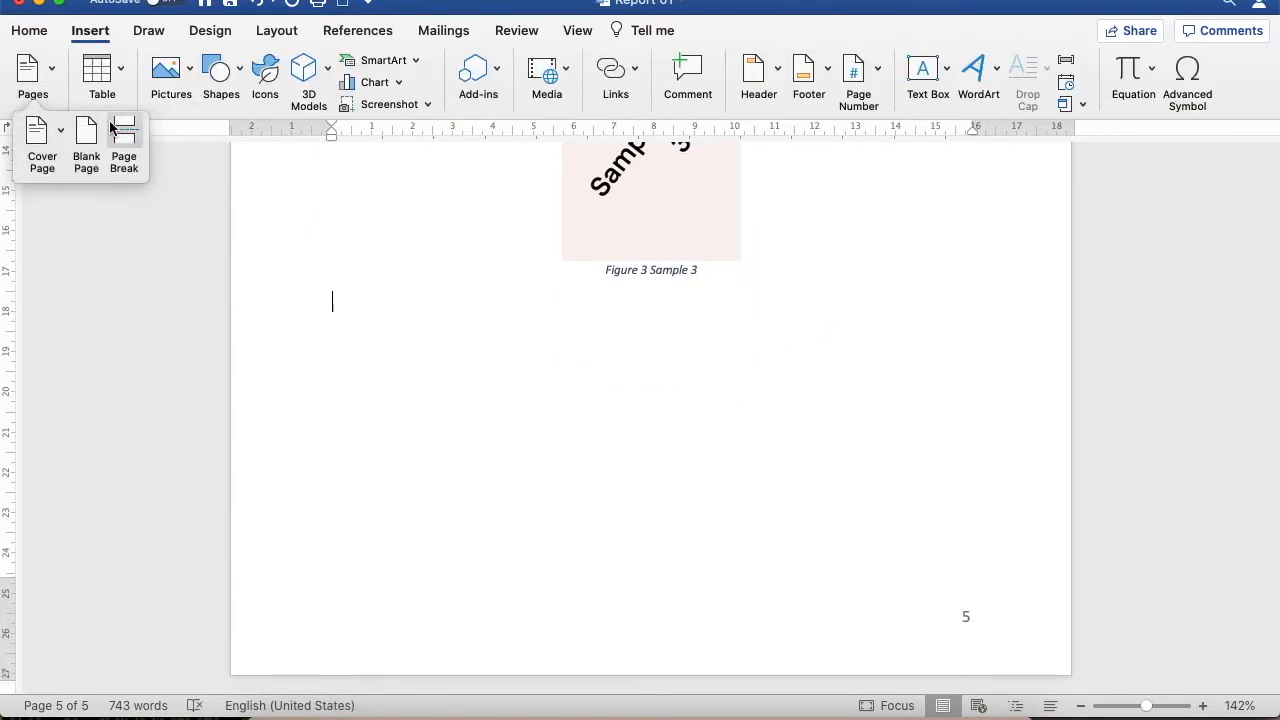
pyautogui.click(124, 150)
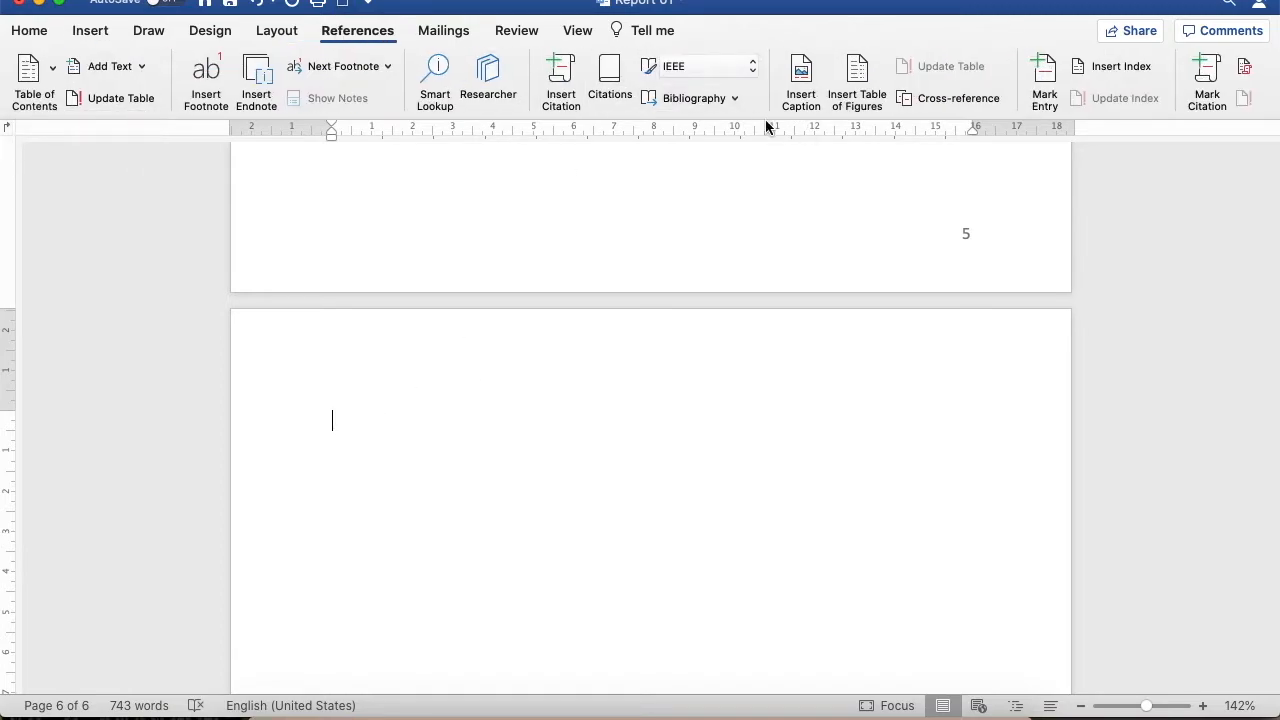
# Insert the built-in Bibliography on the new last page
pyautogui.click(695, 98)
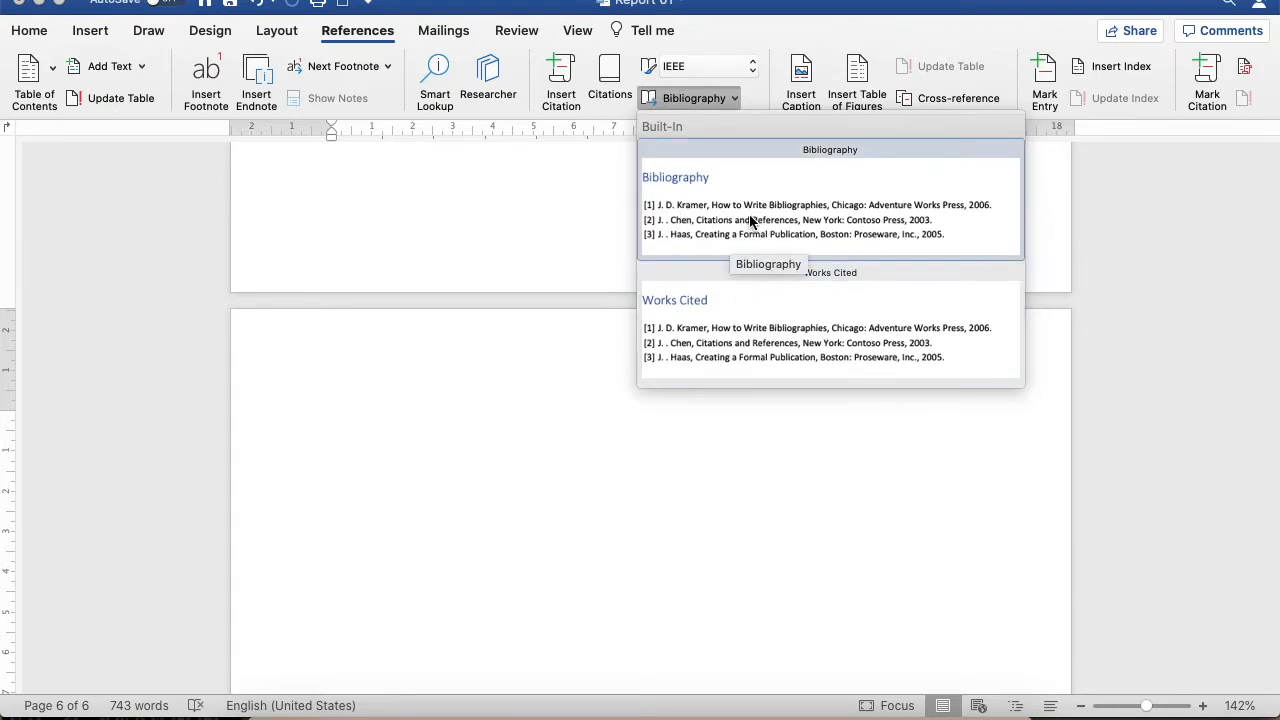
pyautogui.click(750, 220)
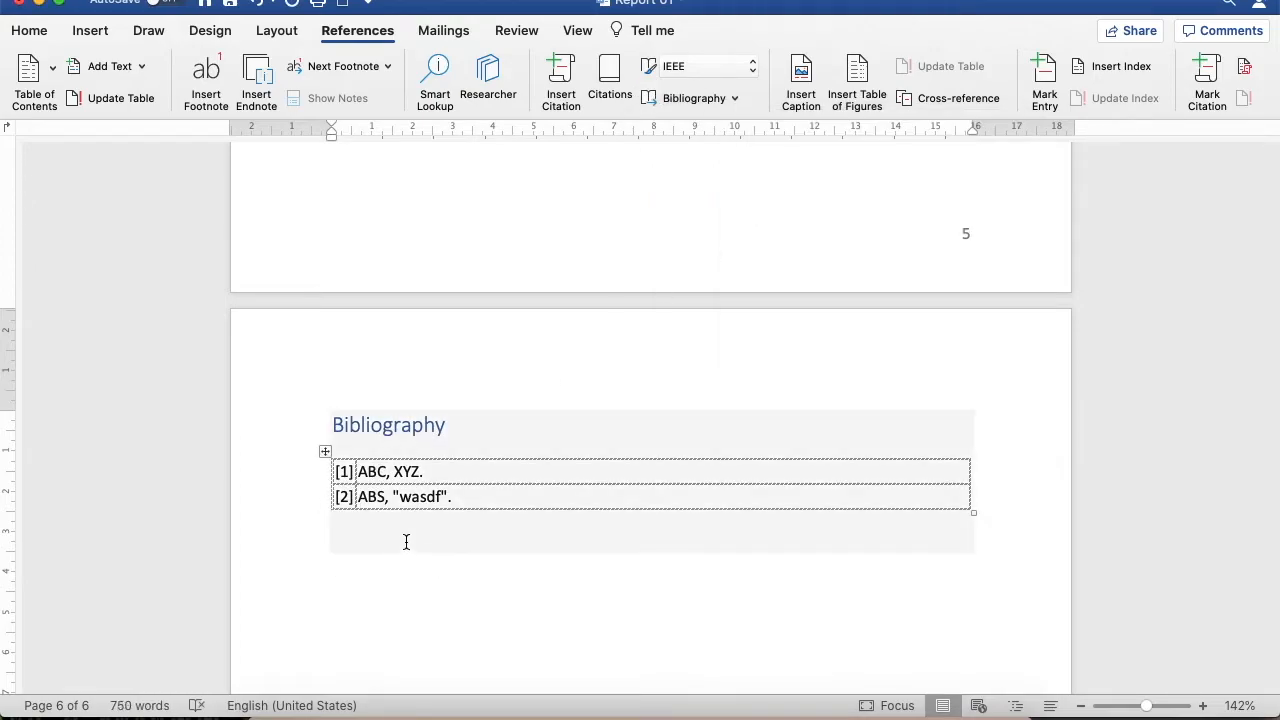
pyautogui.click(364, 558)
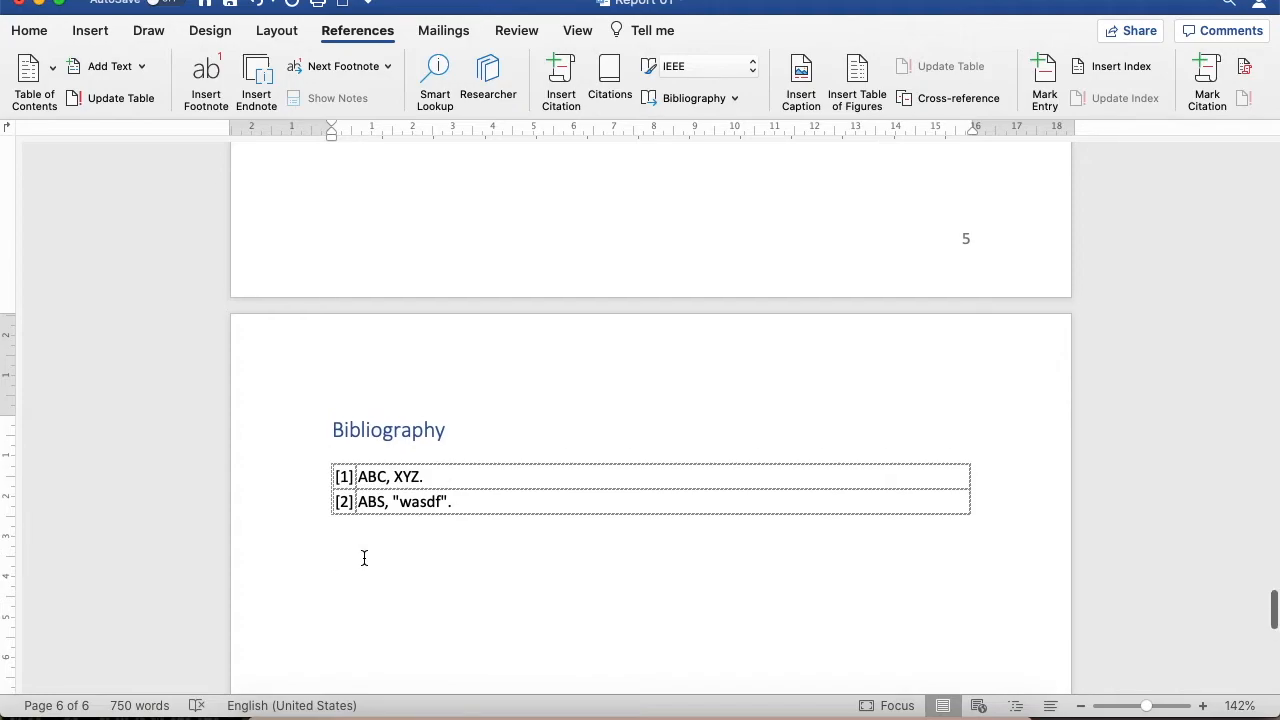
pyautogui.scroll(3, 364, 558)
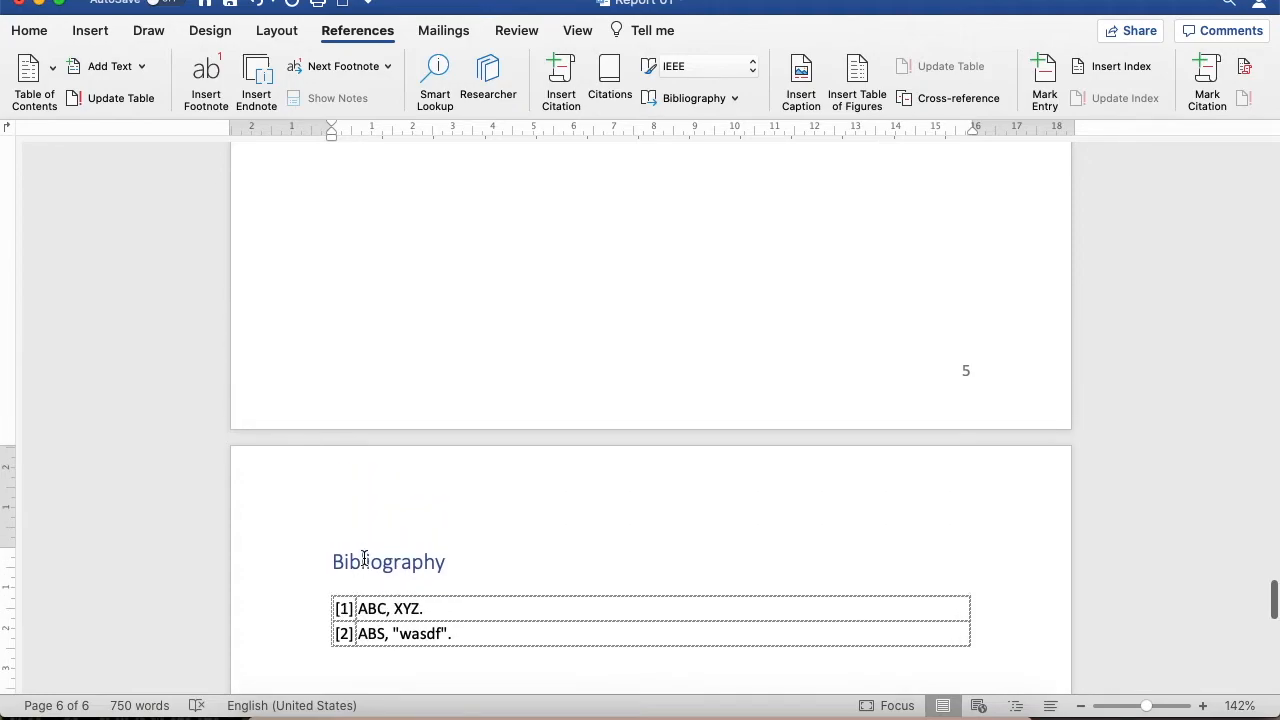
pyautogui.scroll(-3, 364, 558)
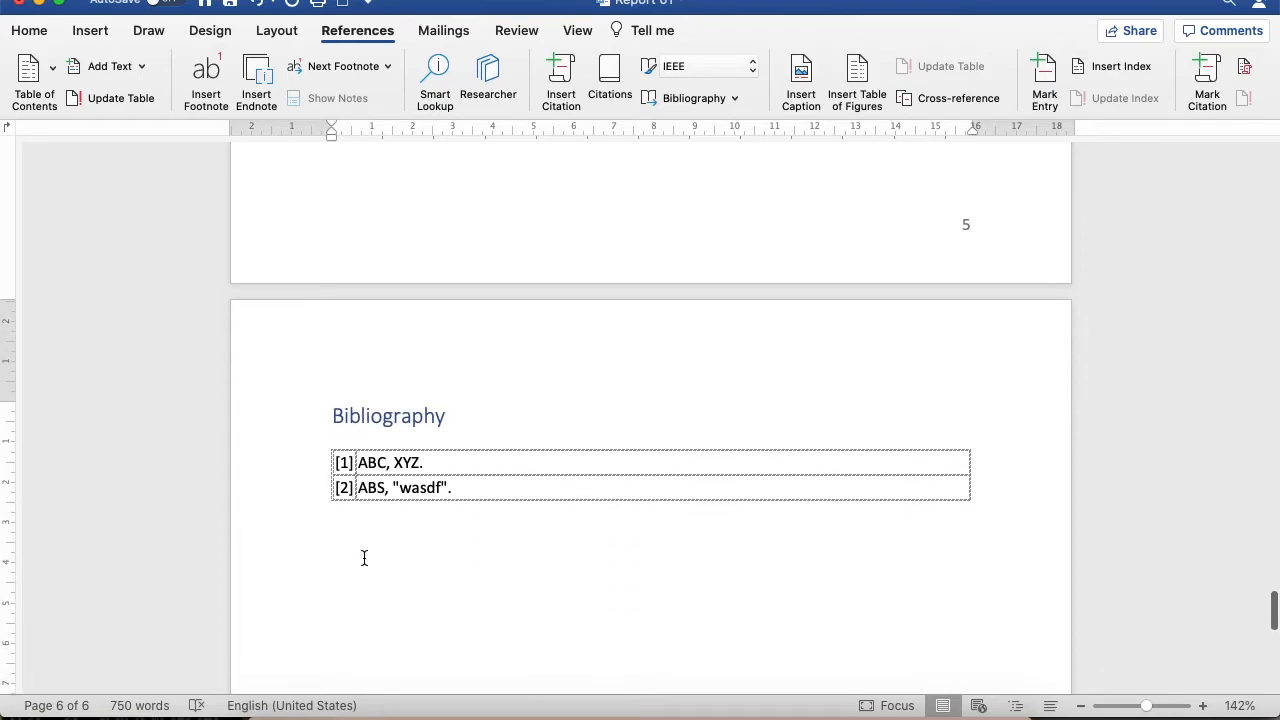
# Go back through the report from the bibliography towards its opening pages, checking the cited paragraphs
pyautogui.scroll(2, 364, 558)
pyautogui.scroll(10, 364, 558)
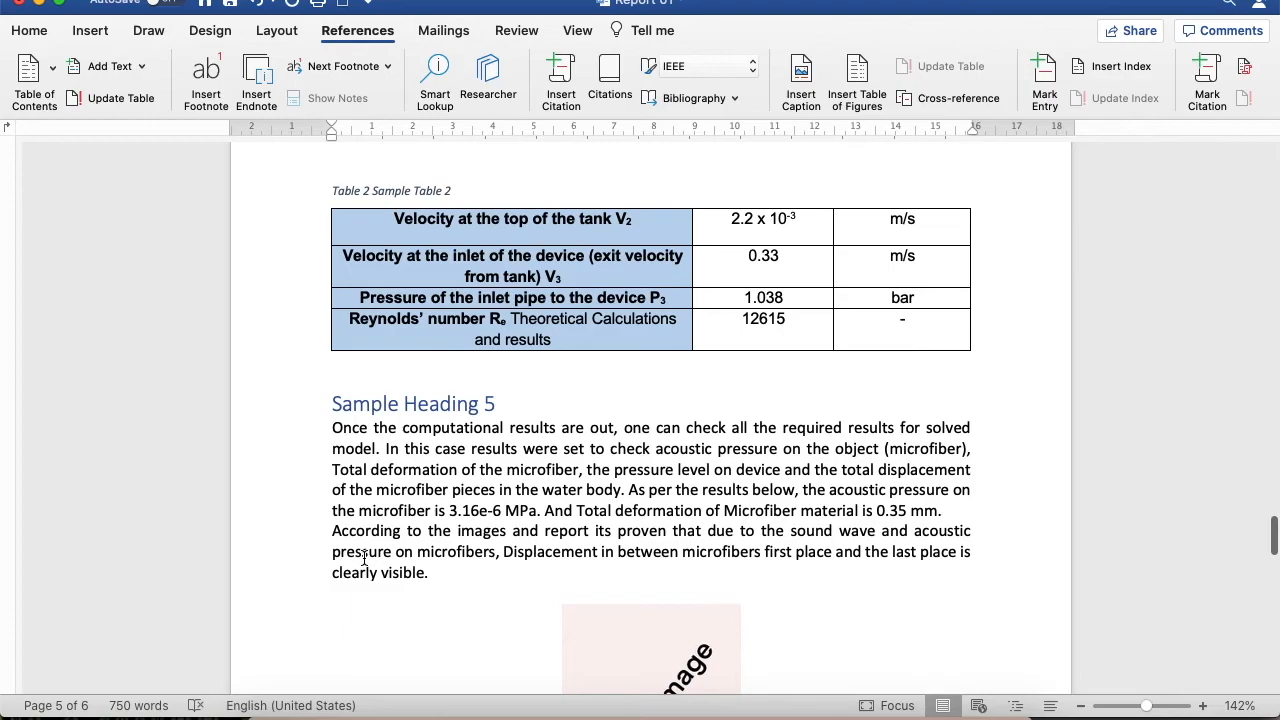
pyautogui.scroll(20, 364, 558)
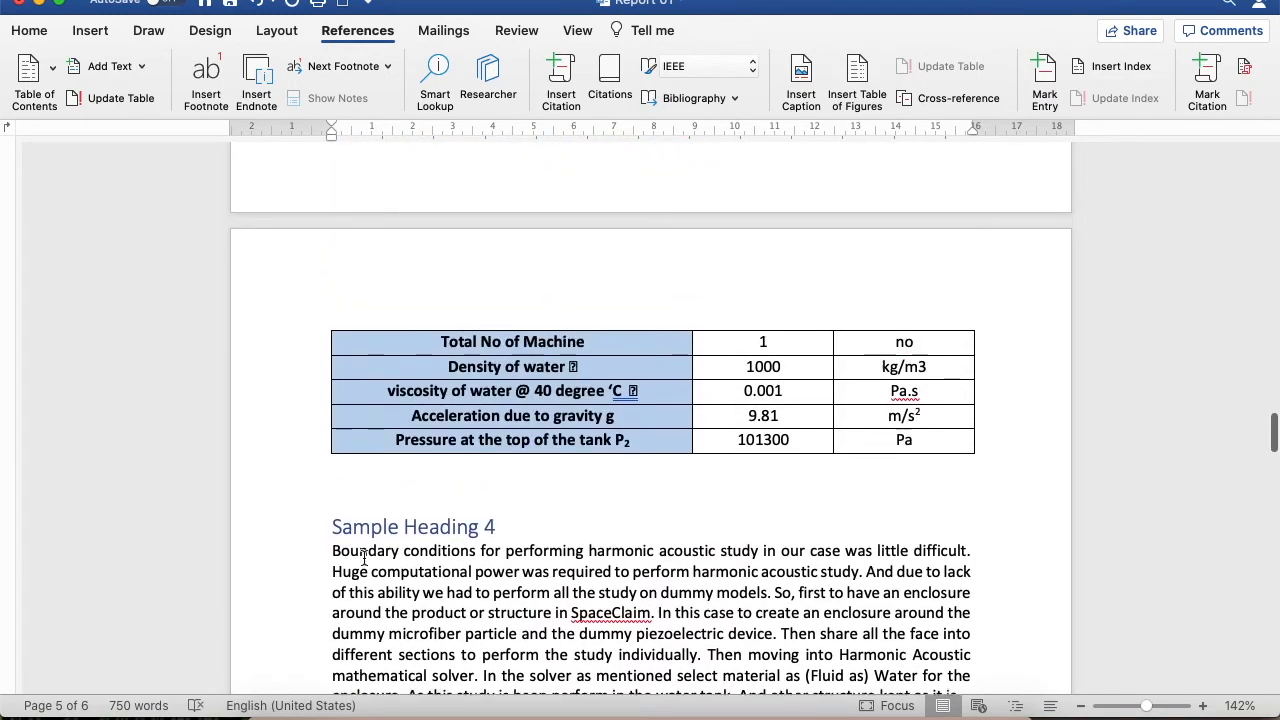
pyautogui.scroll(15, 364, 558)
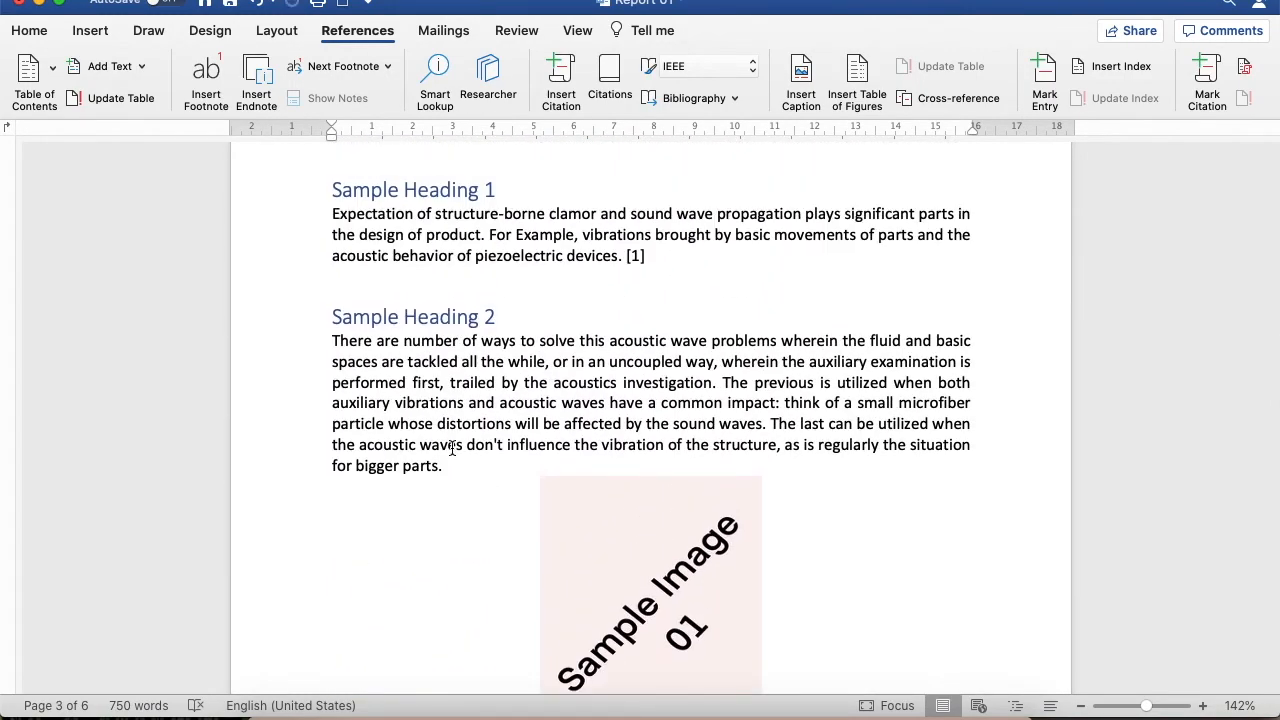